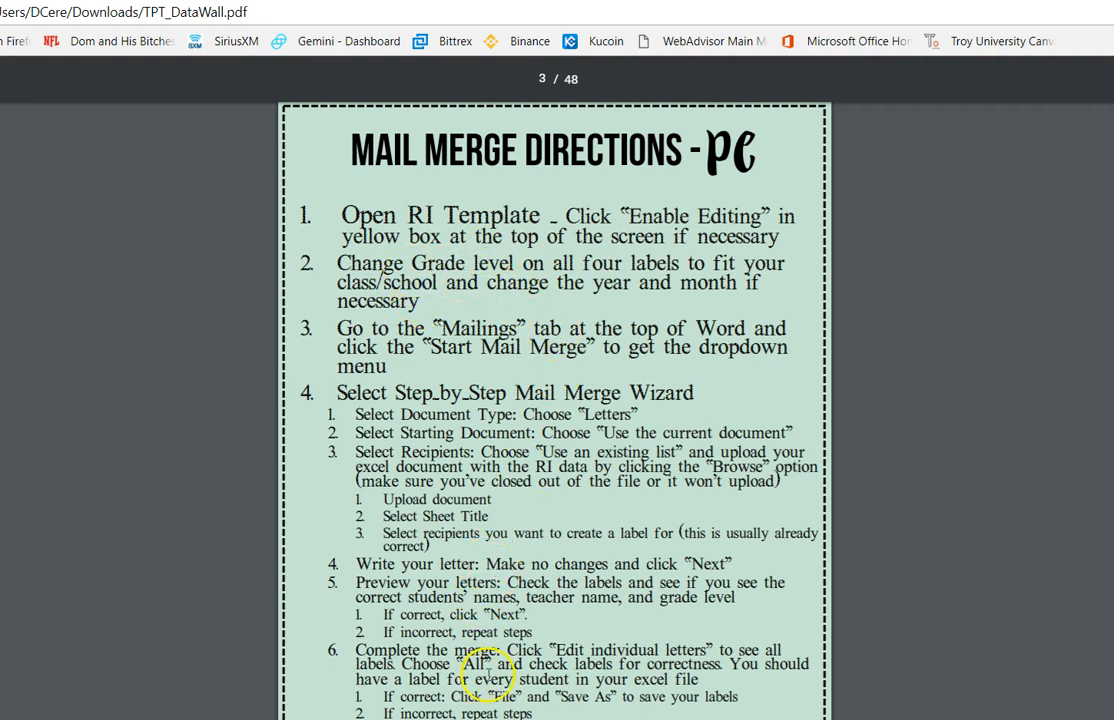
# Switch to the RI template in Word and examine the grade level on all four labels
pyautogui.click(508, 716)
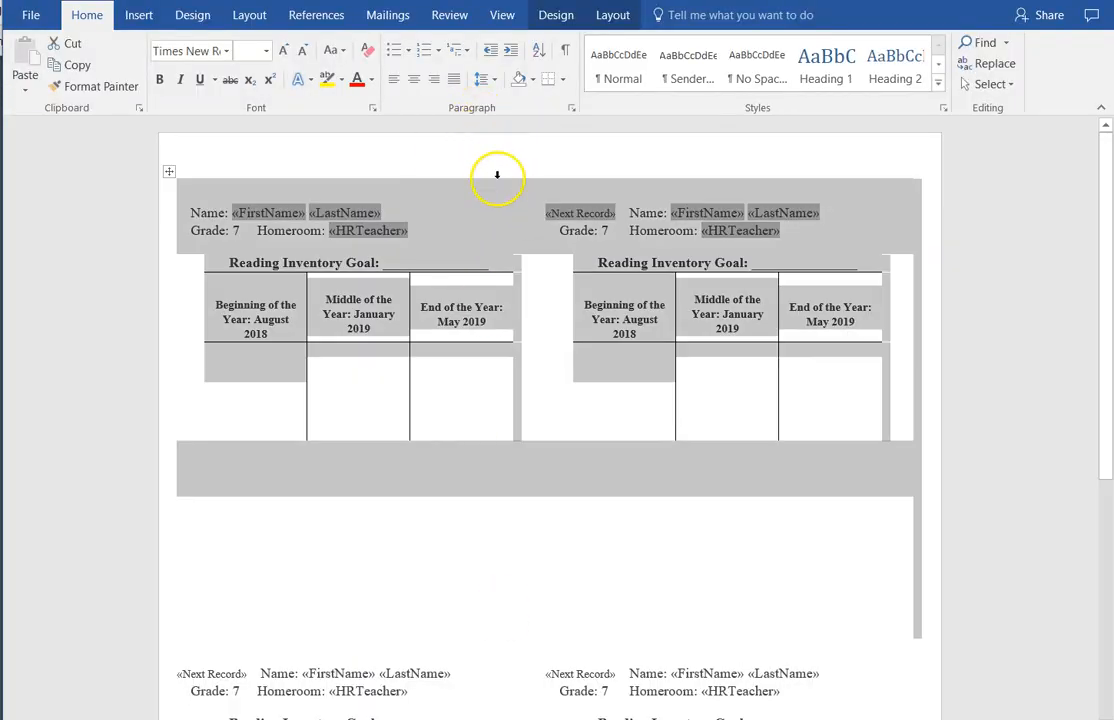
pyautogui.click(523, 161)
pyautogui.click(567, 296)
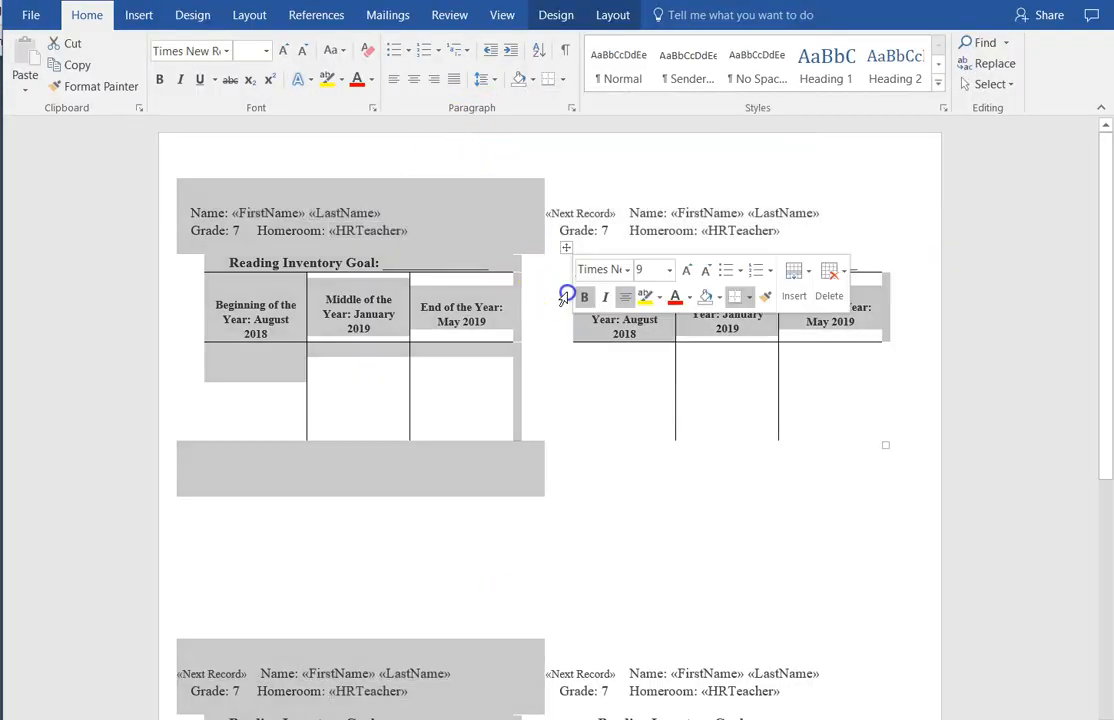
pyautogui.click(702, 423)
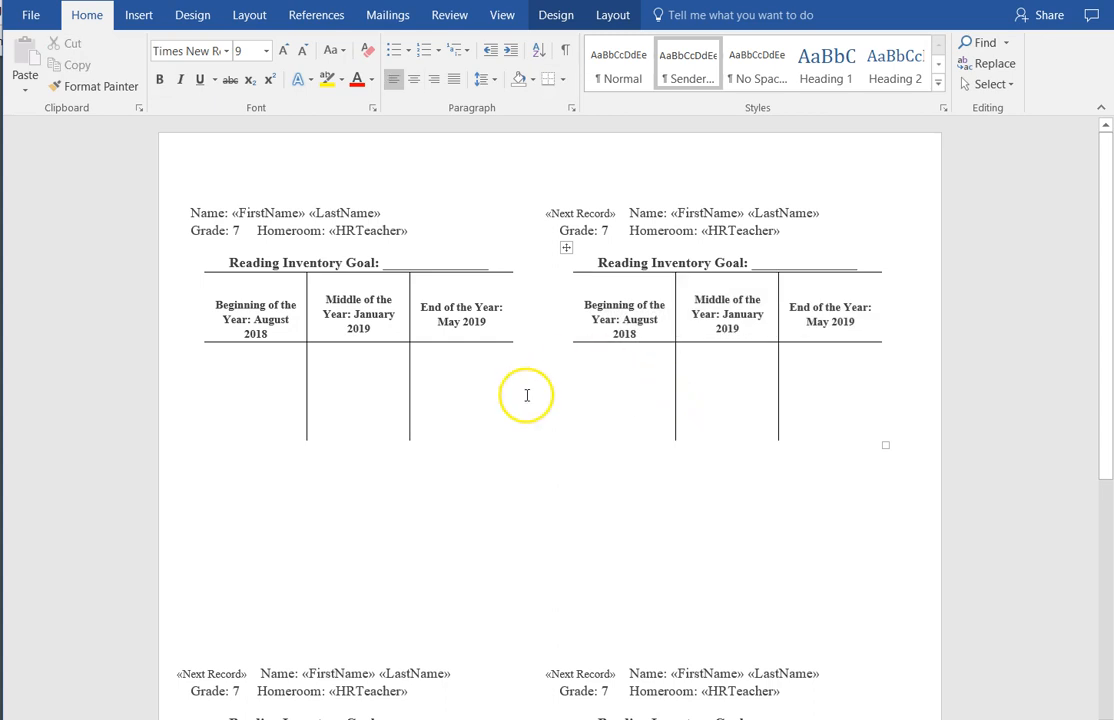
pyautogui.doubleClick(240, 230)
pyautogui.doubleClick(606, 230)
pyautogui.scroll(-4, 610, 230)
pyautogui.doubleClick(604, 461)
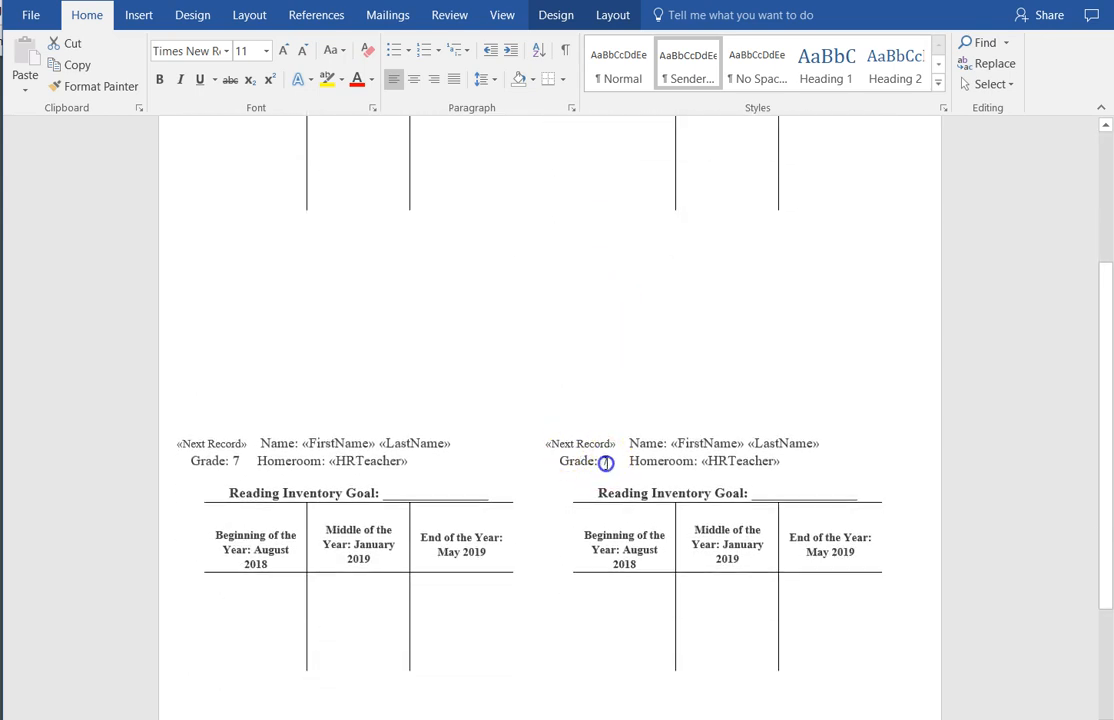
pyautogui.doubleClick(239, 459)
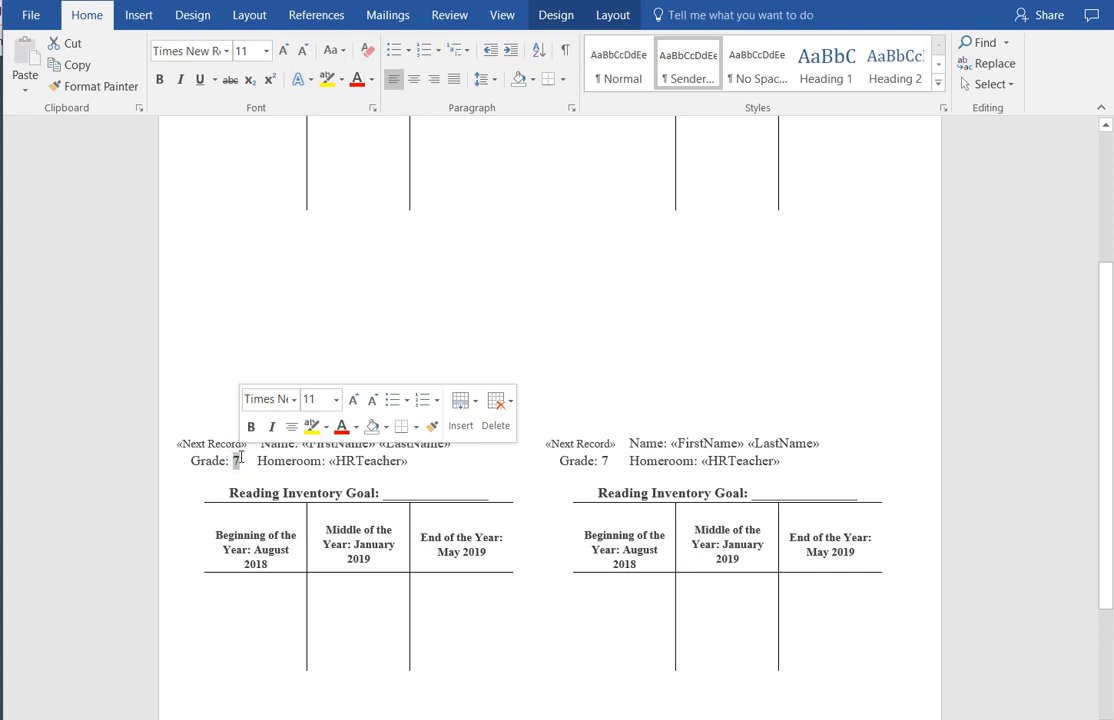
pyautogui.scroll(-5, 283, 533)
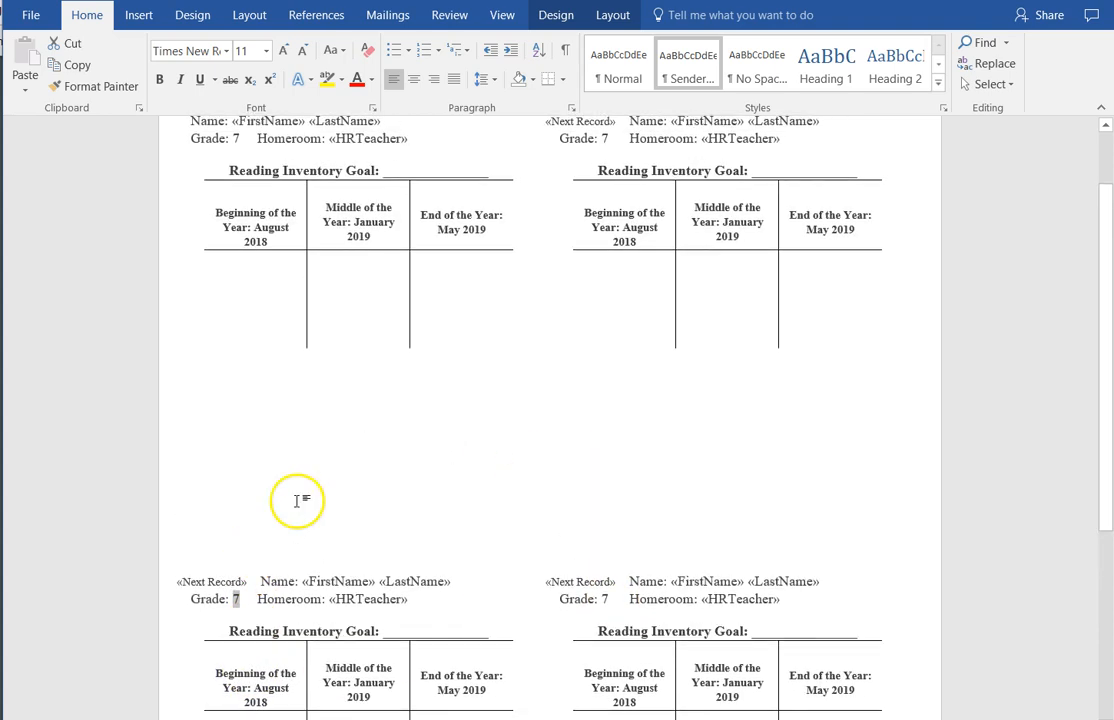
pyautogui.scroll(2, 288, 368)
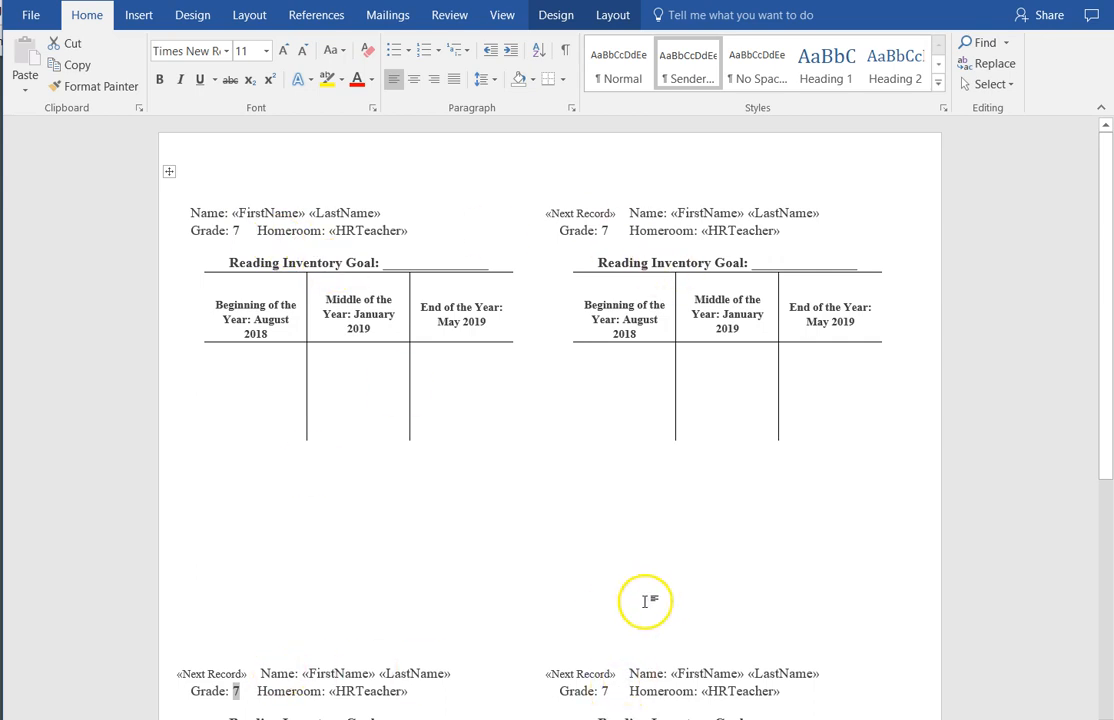
# Examine the testing months and years in the label tables and the name and homeroom merge fields
pyautogui.doubleClick(255, 335)
pyautogui.doubleClick(358, 328)
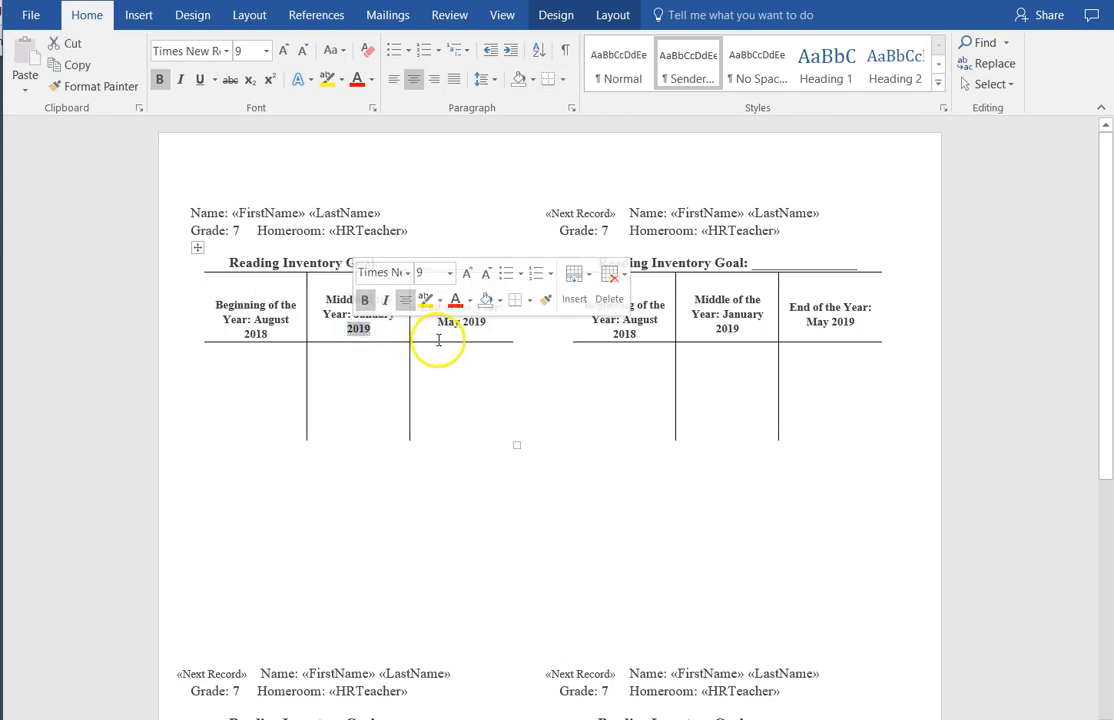
pyautogui.doubleClick(472, 322)
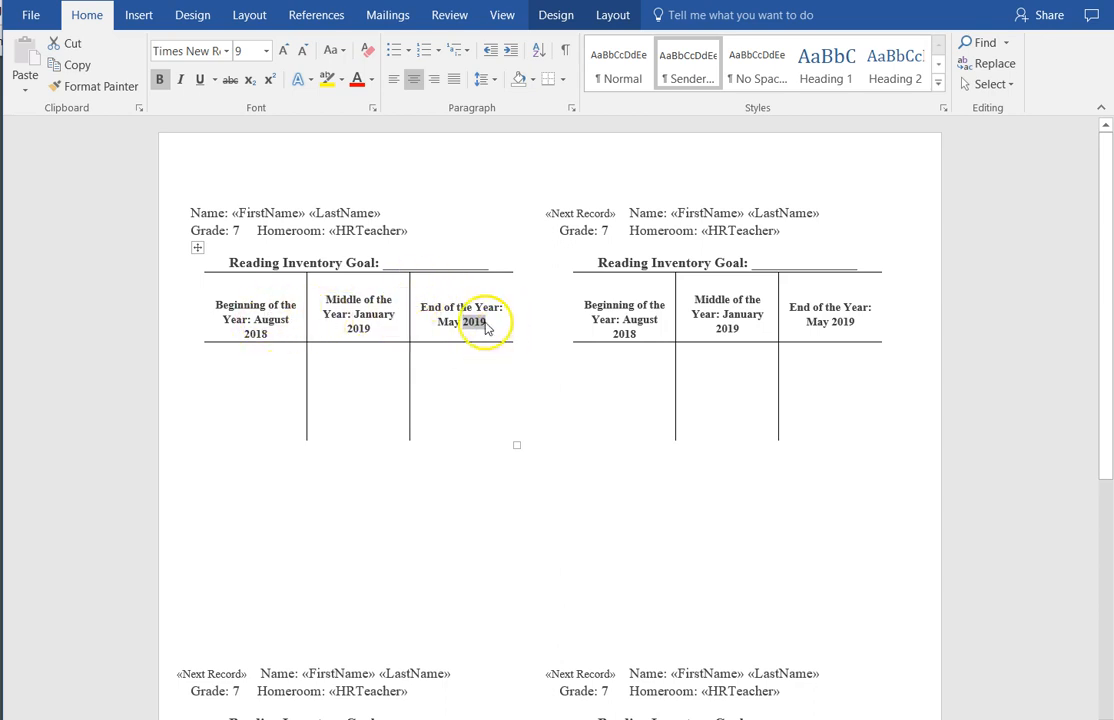
pyautogui.scroll(-1, 566, 363)
pyautogui.scroll(-8, 566, 363)
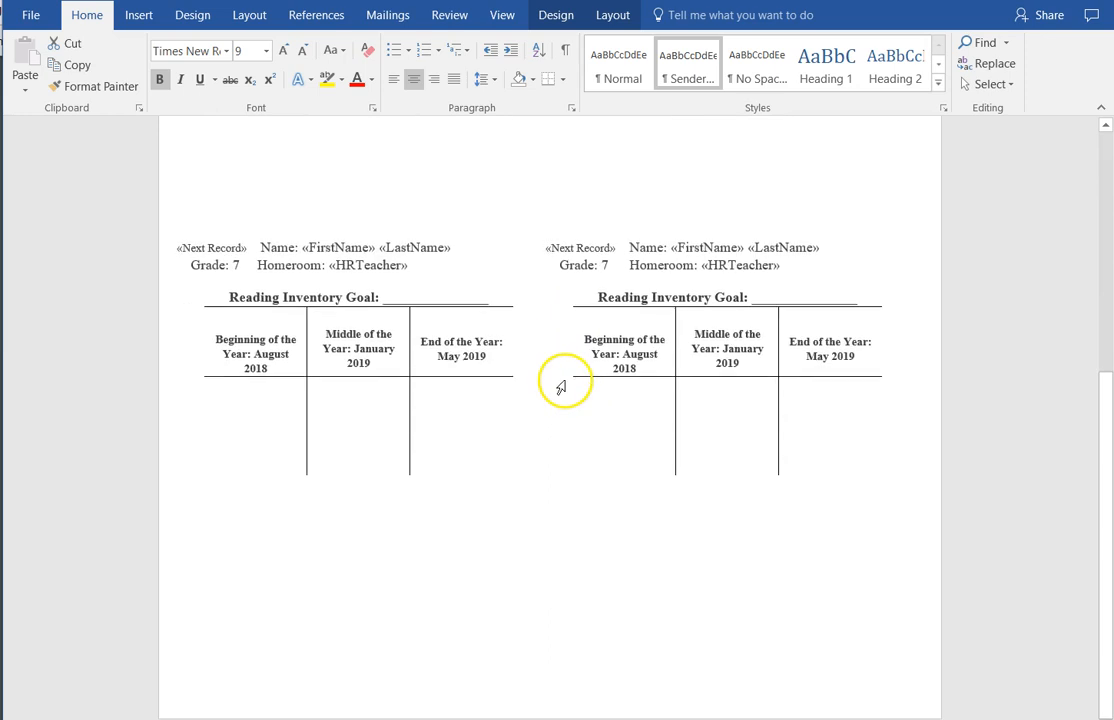
pyautogui.scroll(9, 567, 390)
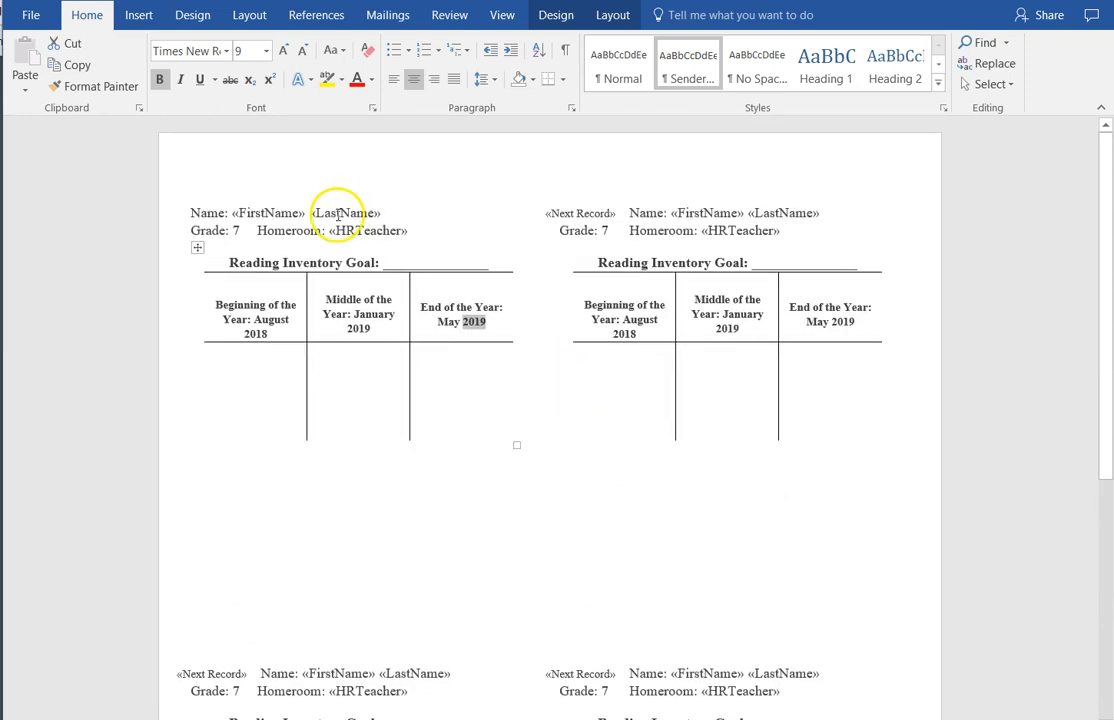
pyautogui.moveTo(241, 216); pyautogui.dragTo(269, 230)
pyautogui.click(338, 215)
pyautogui.doubleClick(264, 213)
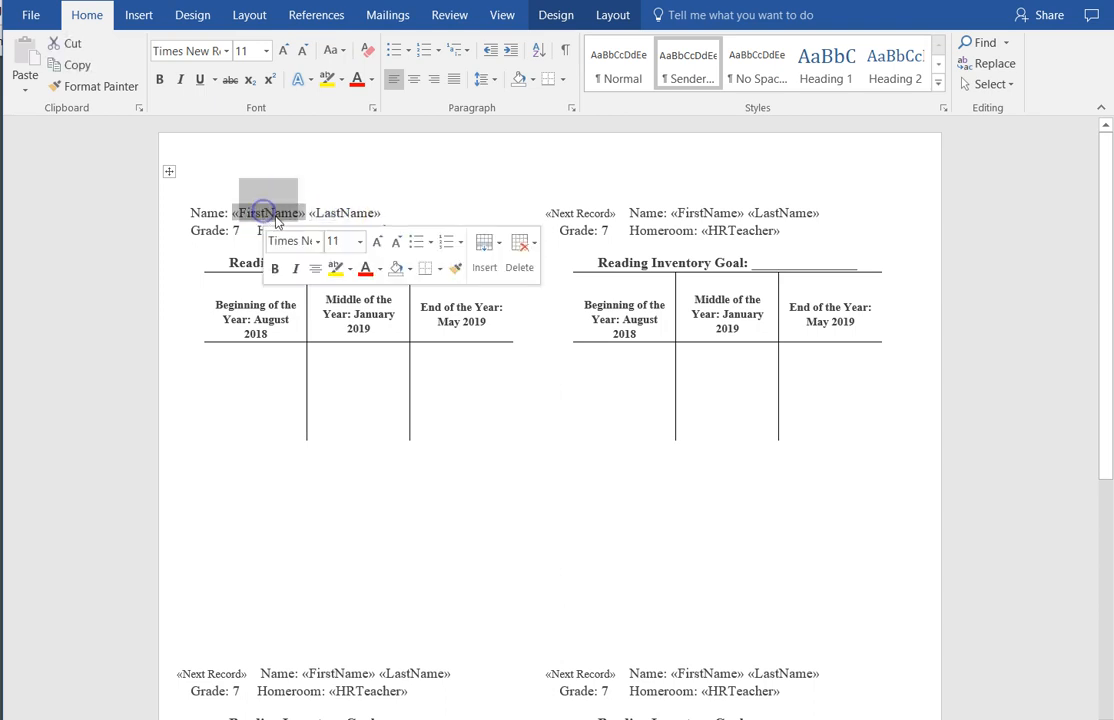
pyautogui.click(241, 240)
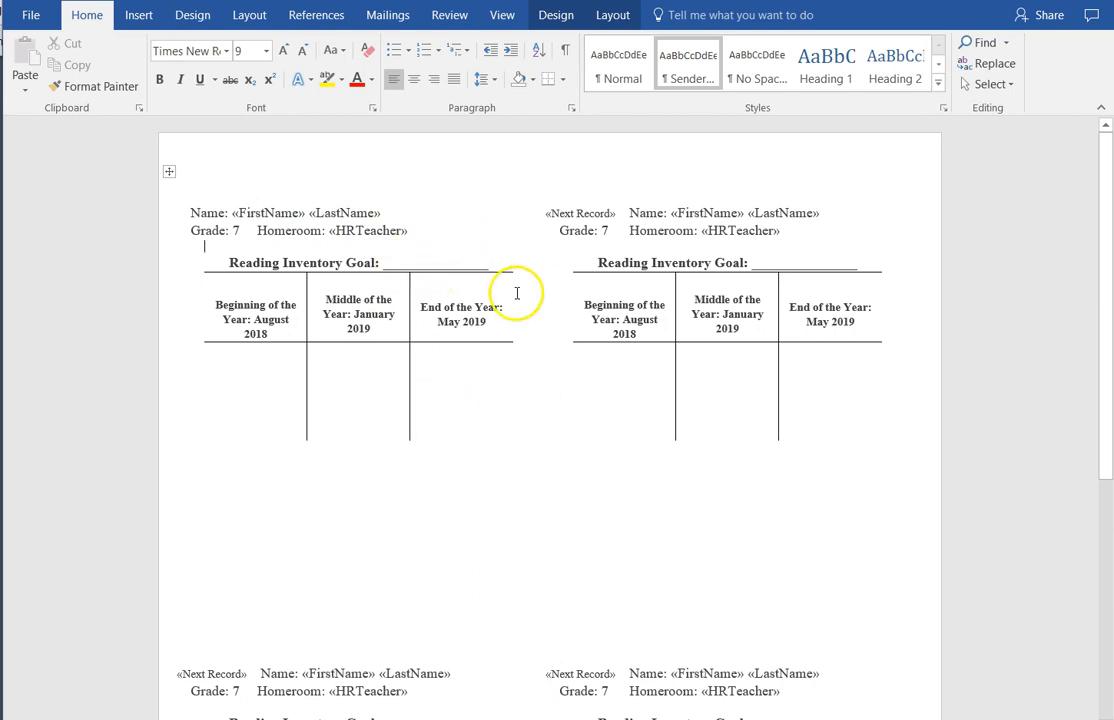
# Start the Step-by-Step Mail Merge Wizard with Letters as the document type and the current document as the starting document
pyautogui.click(390, 18)
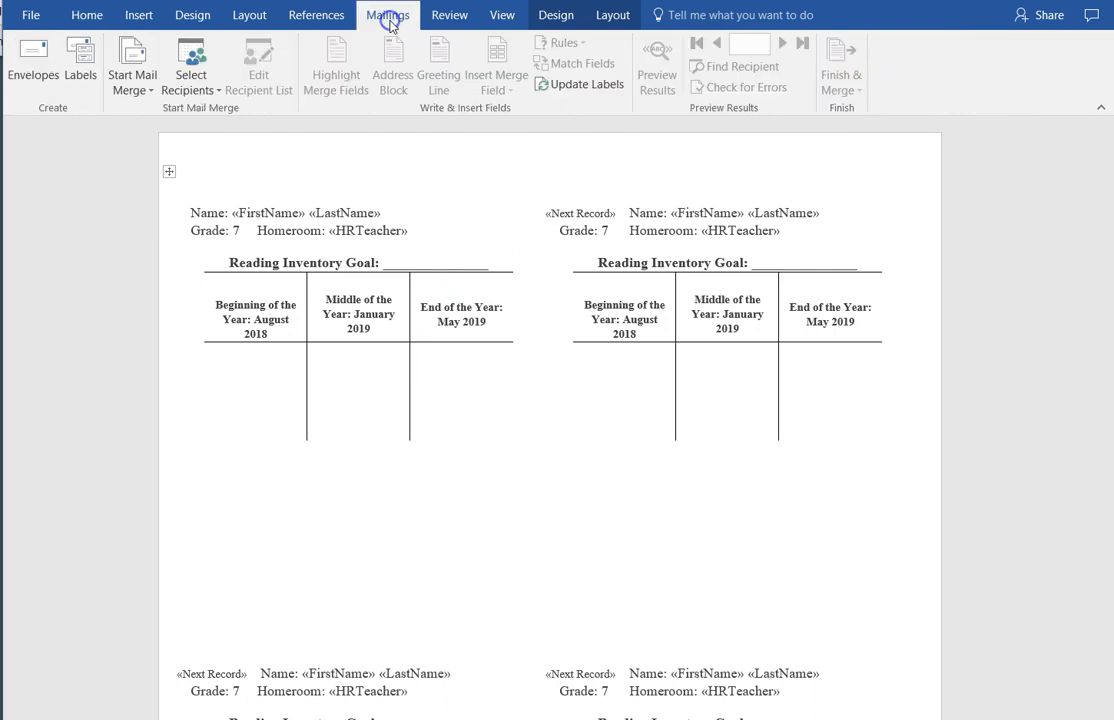
pyautogui.click(152, 90)
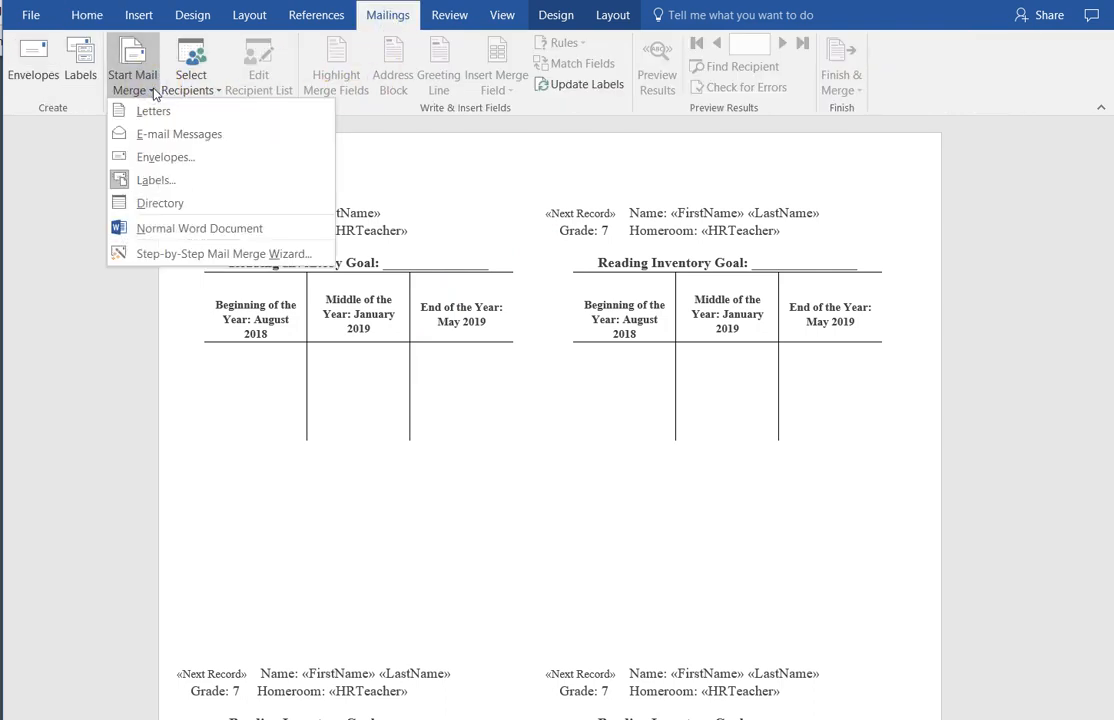
pyautogui.click(243, 256)
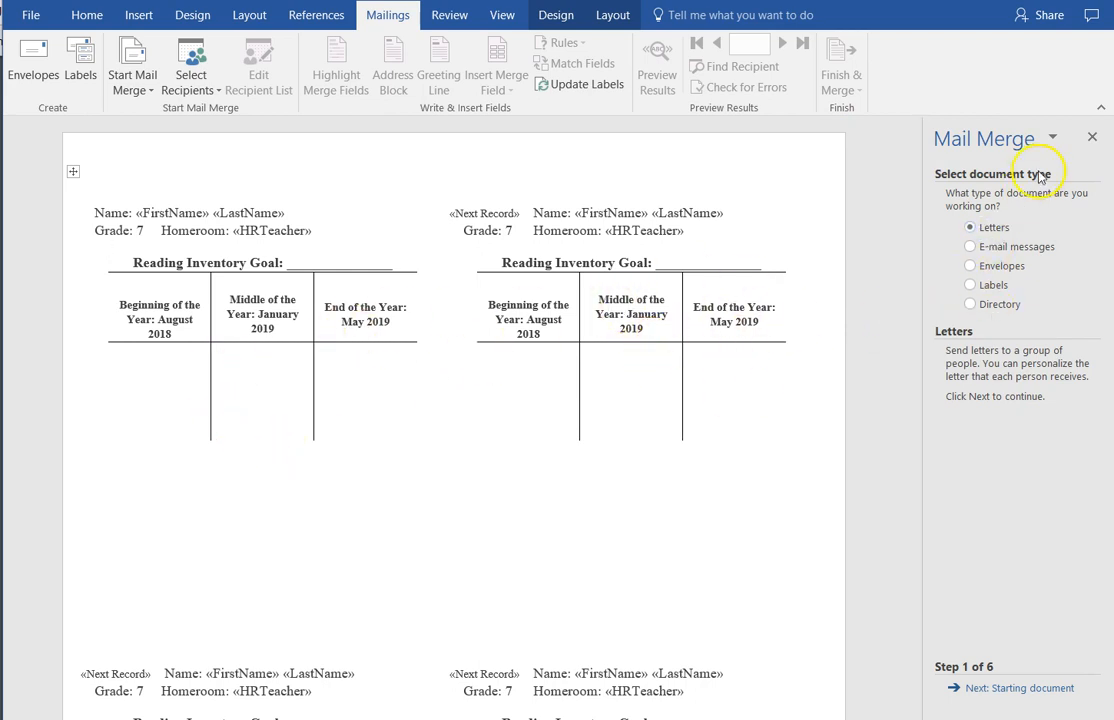
pyautogui.click(1020, 689)
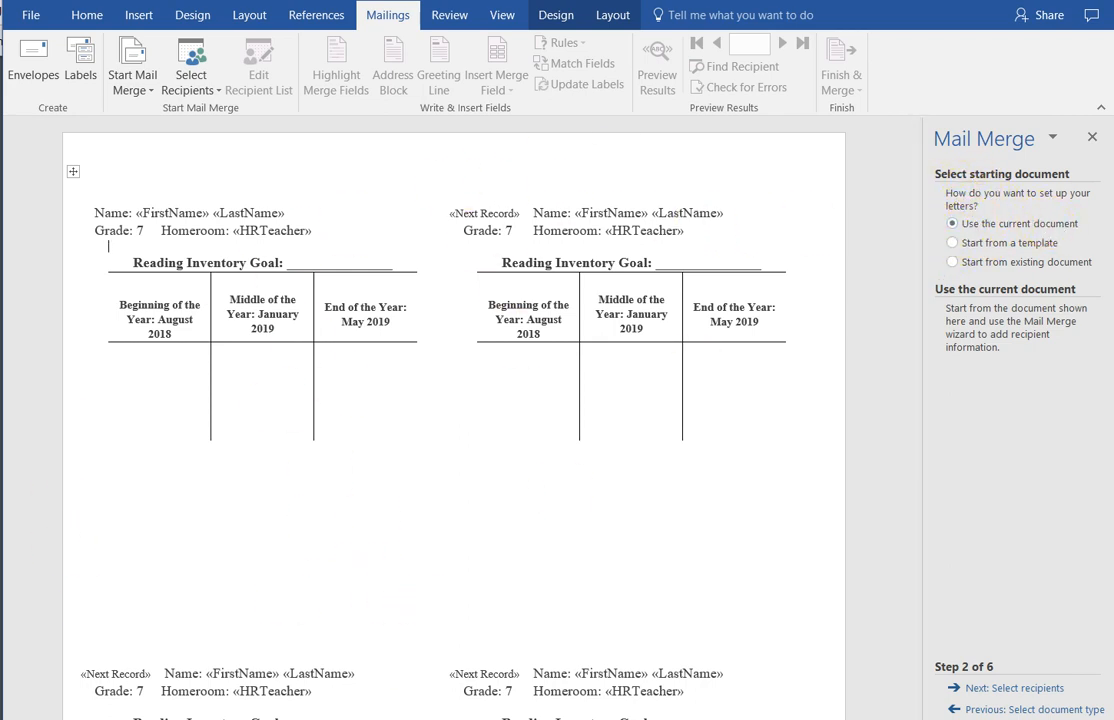
pyautogui.click(1028, 690)
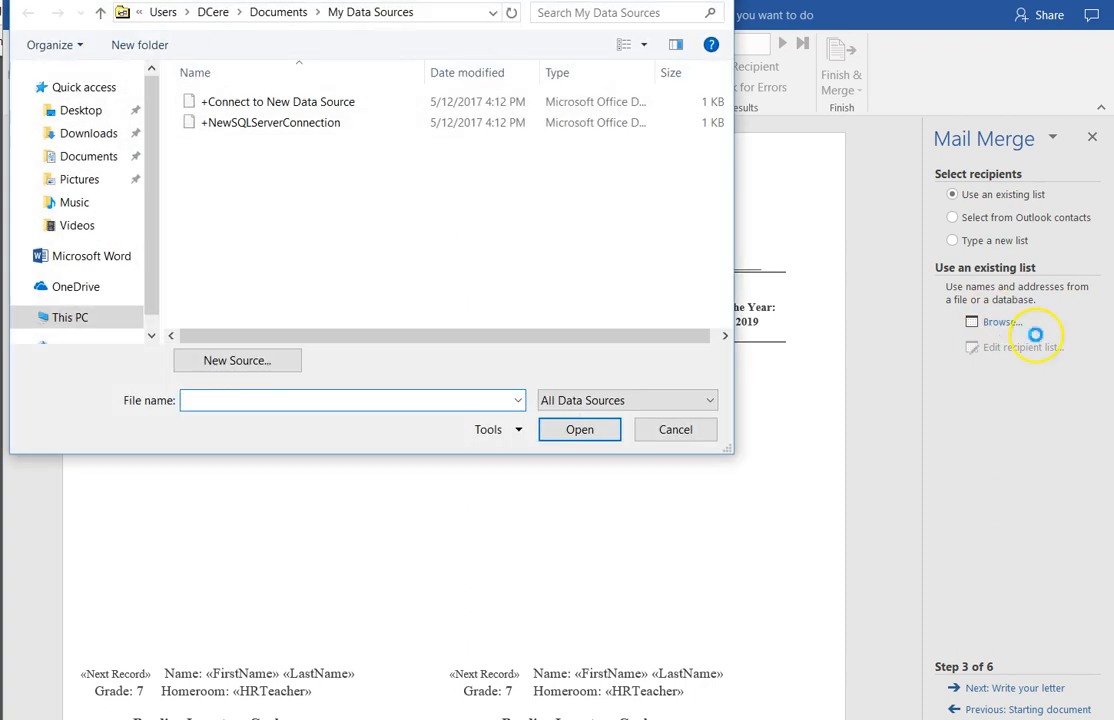
# Load the existing recipient list from Sheet1$ of "Mail Marge Practice_RI Data Sheet" on the Desktop, with the first row as column headers
pyautogui.click(62, 111)
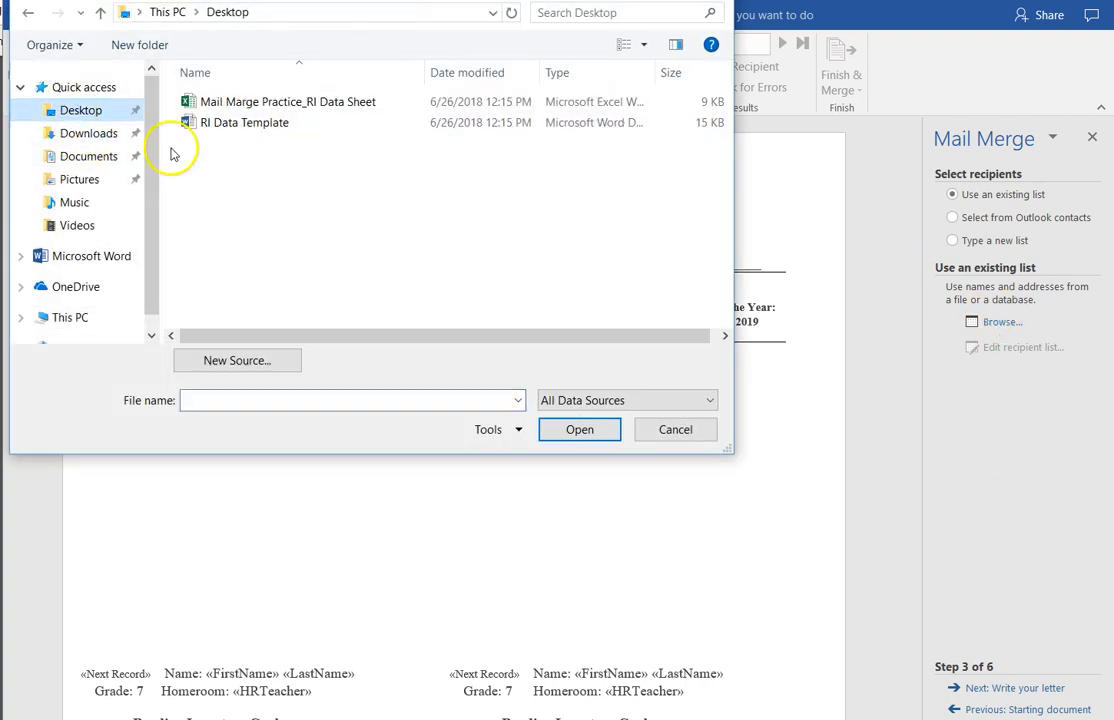
pyautogui.click(262, 106)
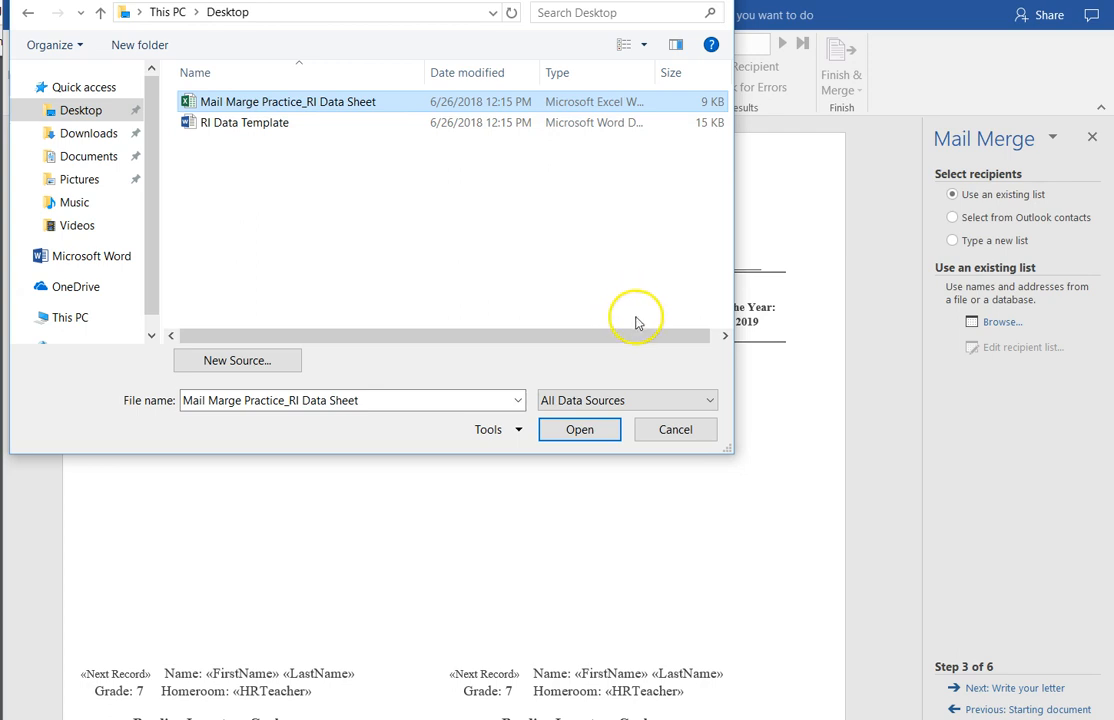
pyautogui.click(577, 432)
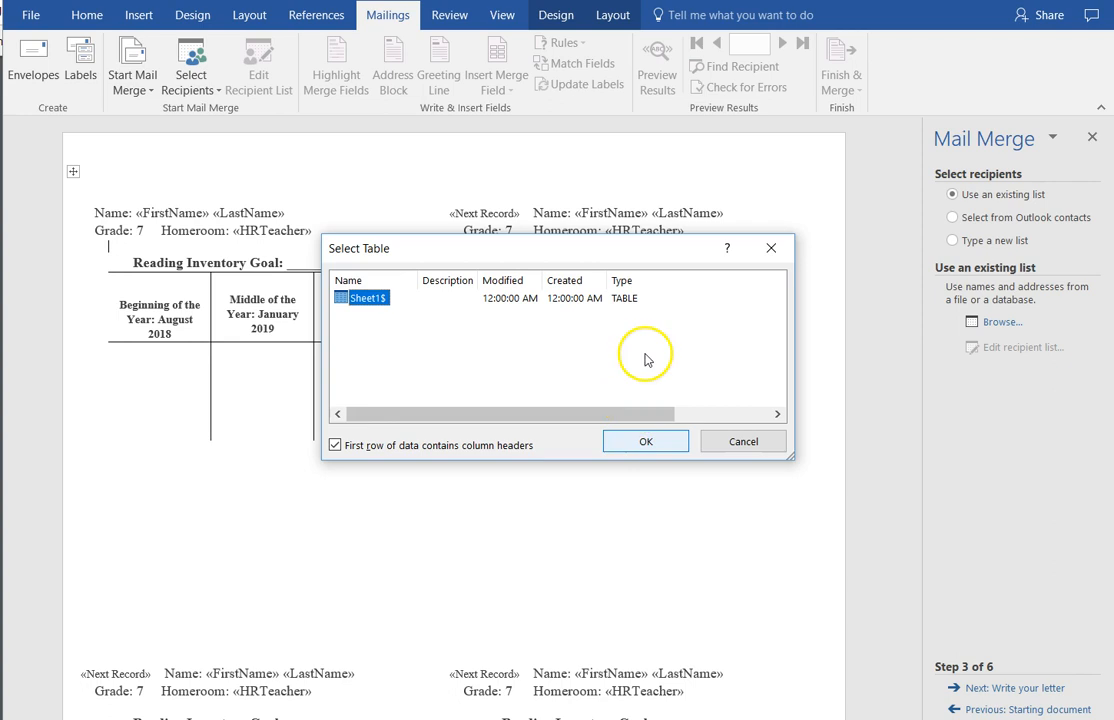
pyautogui.click(644, 443)
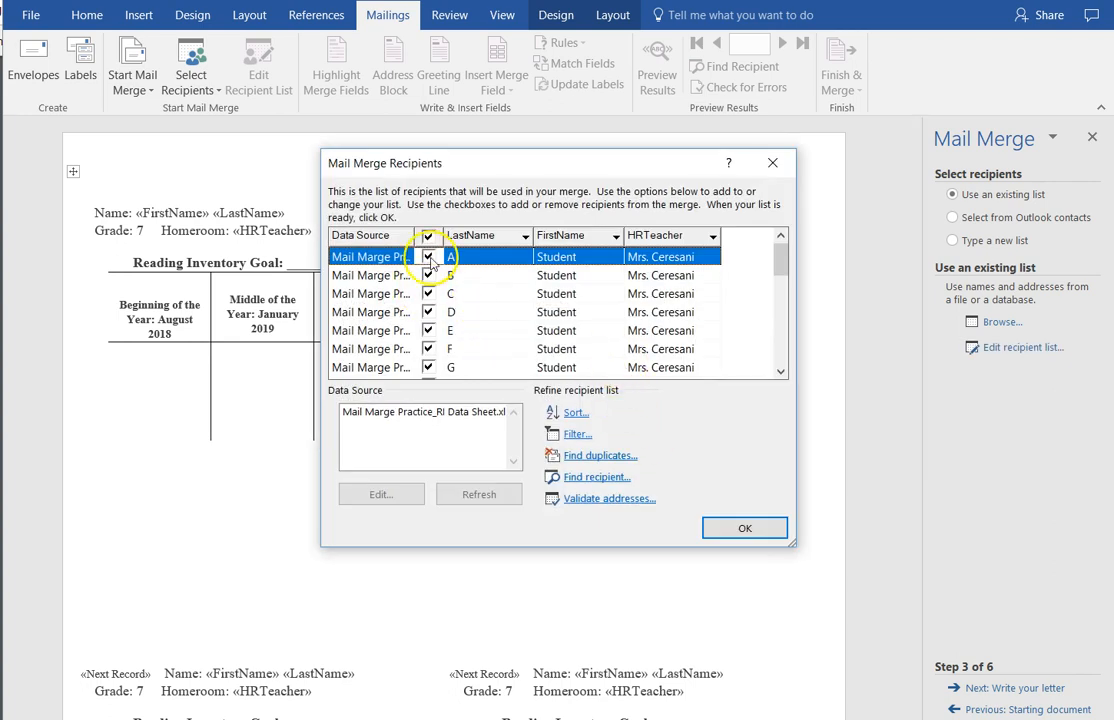
# Review the mail merge recipients and accept the list with every student included
pyautogui.scroll(-7, 432, 262)
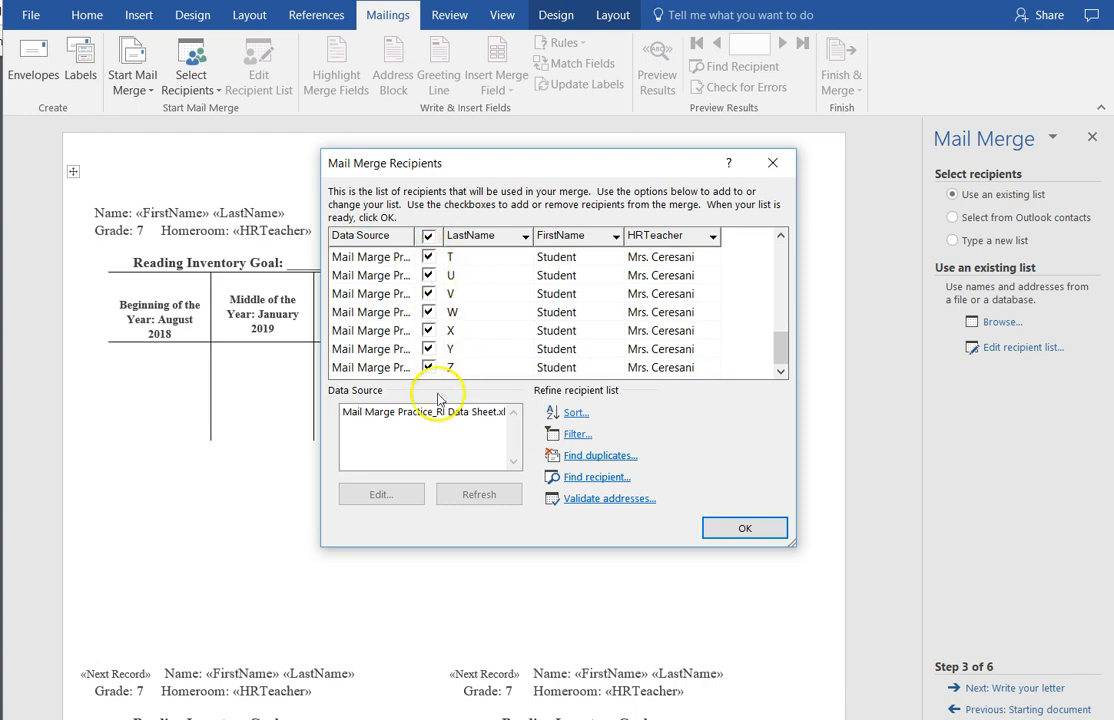
pyautogui.scroll(7, 428, 365)
pyautogui.click(436, 258)
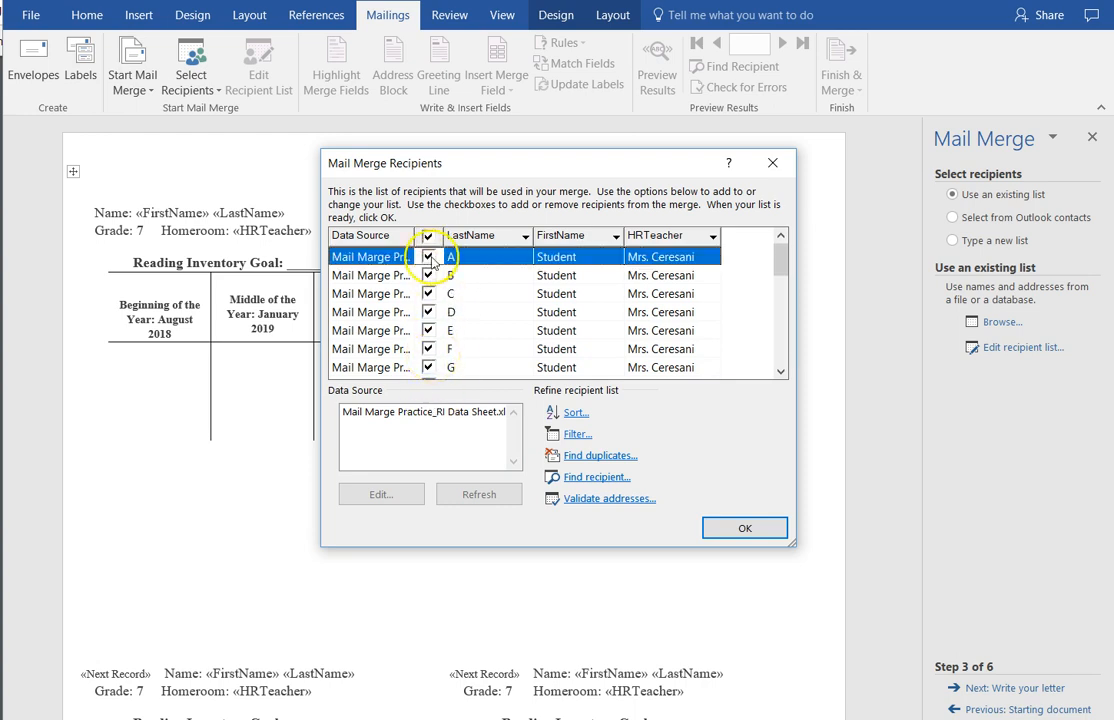
pyautogui.scroll(-7, 440, 305)
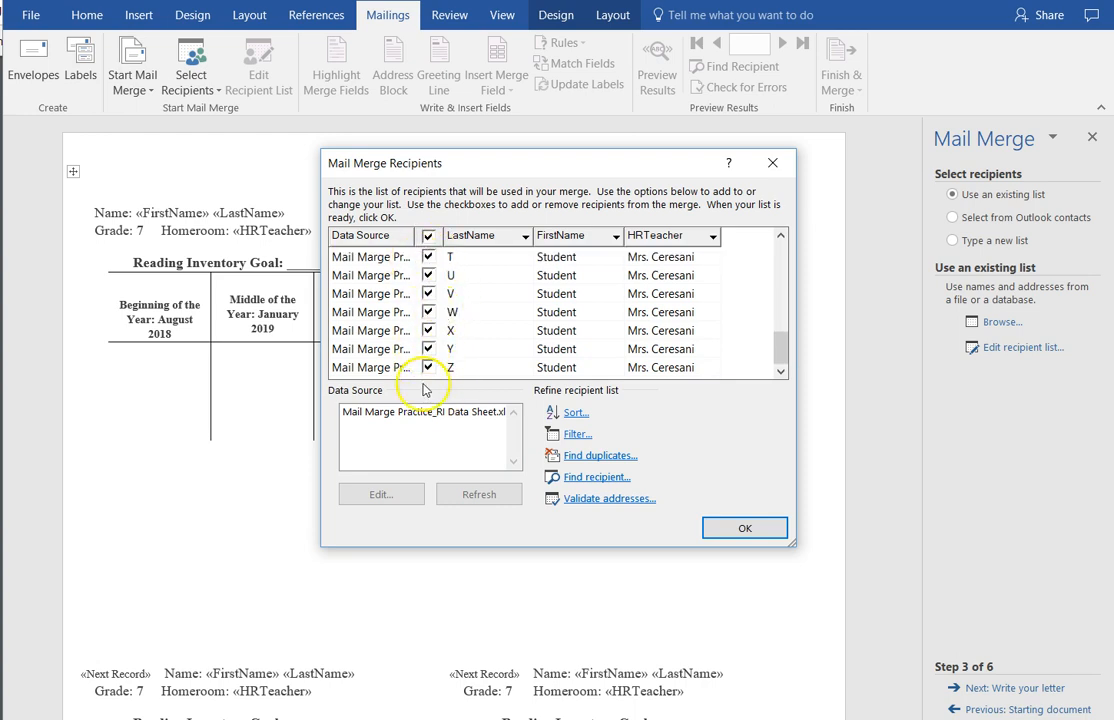
pyautogui.click(766, 528)
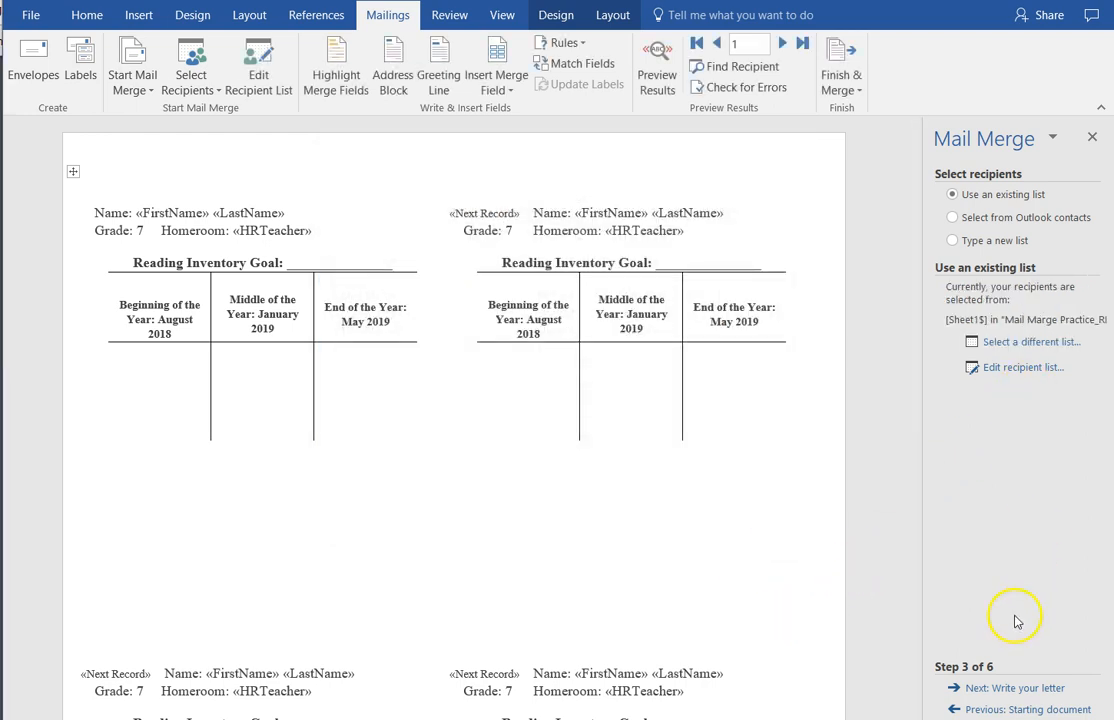
# Proceed past the letter-writing stage without edits and preview the merged labels, checking student names, grade and homeroom teacher
pyautogui.click(1018, 687)
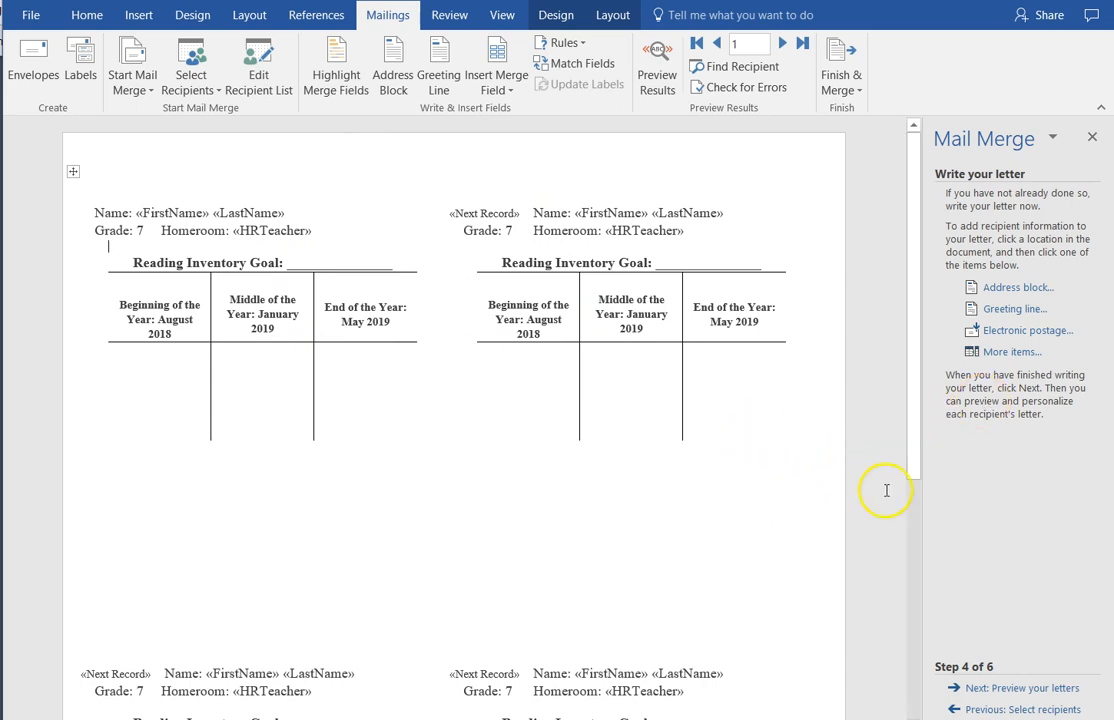
pyautogui.click(1031, 690)
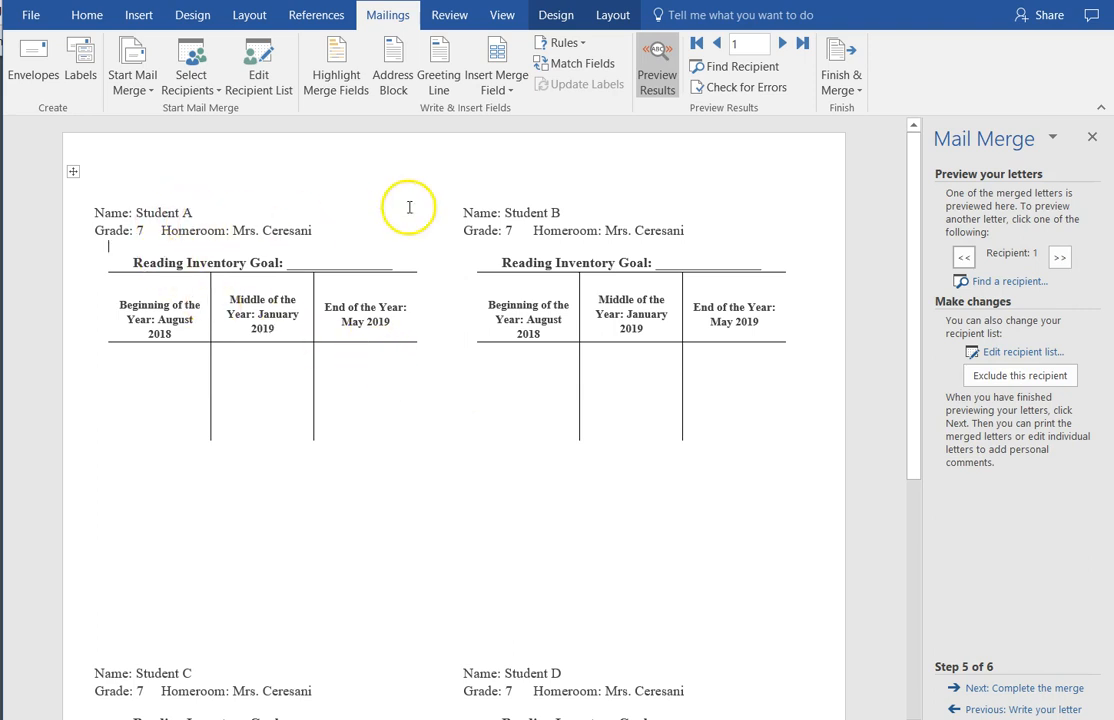
pyautogui.scroll(-6, 640, 596)
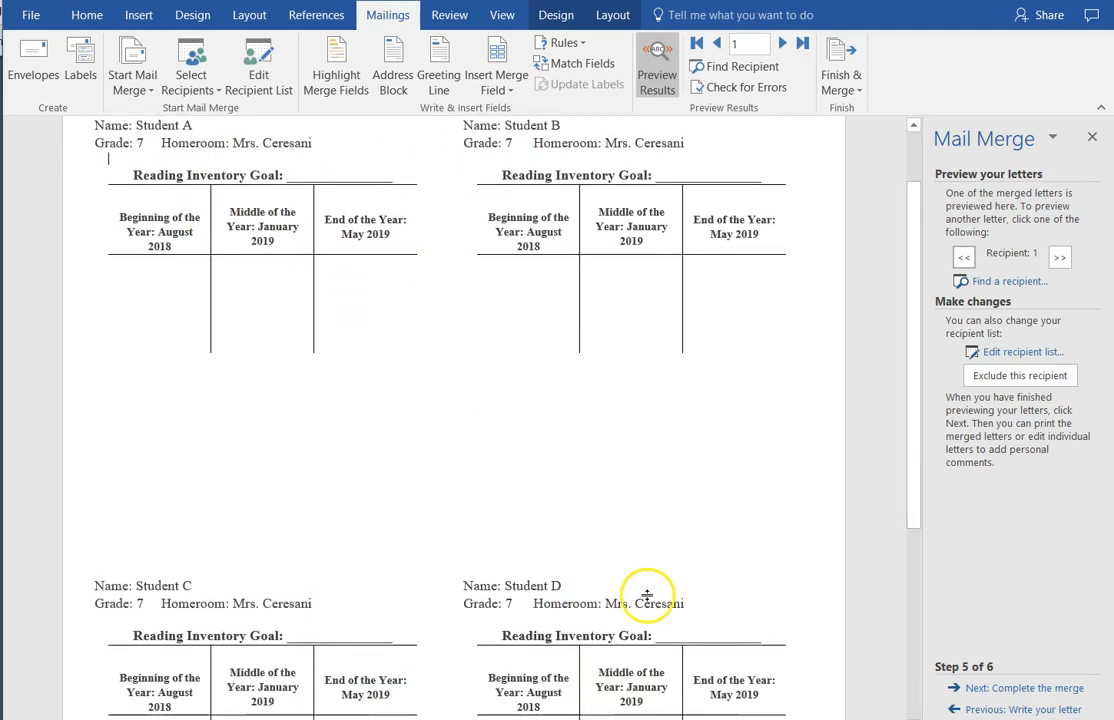
pyautogui.scroll(6, 654, 596)
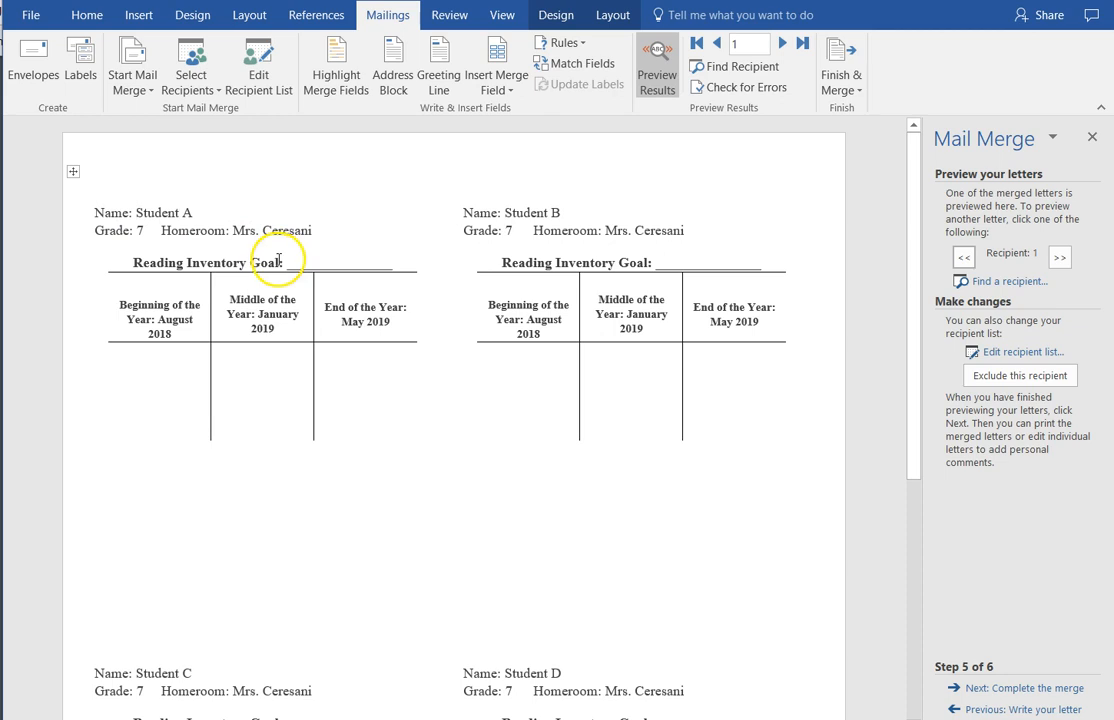
# Complete the merge by generating individual letters for all records in a new document and check the resulting labels
pyautogui.click(1037, 688)
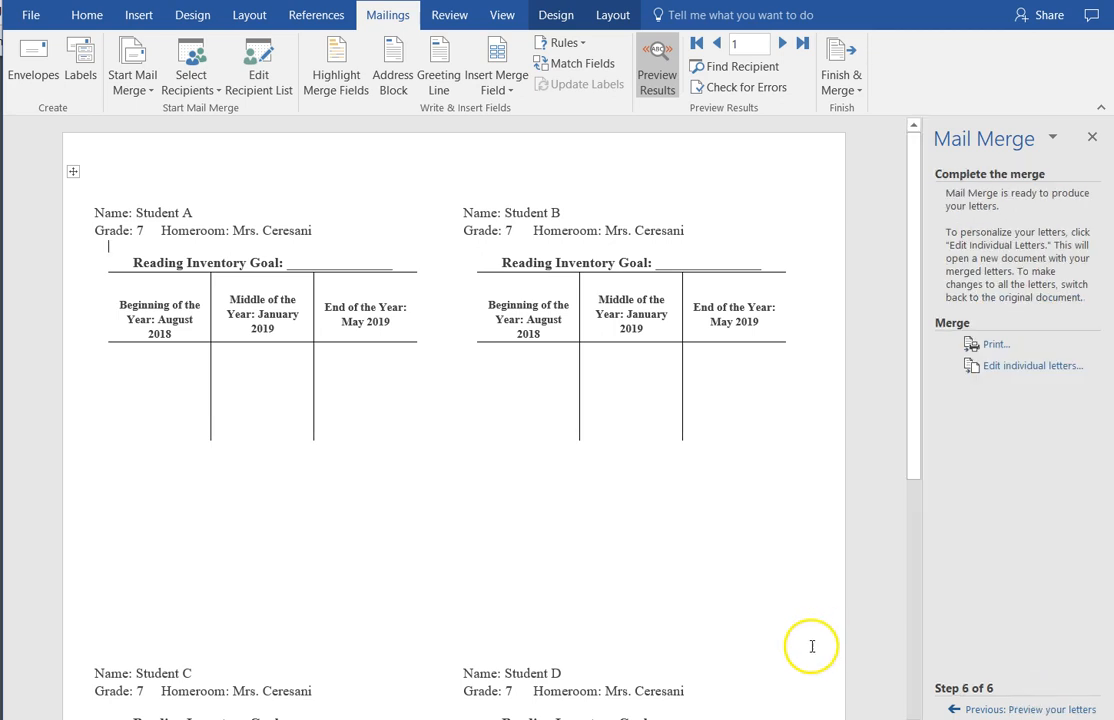
pyautogui.click(1008, 366)
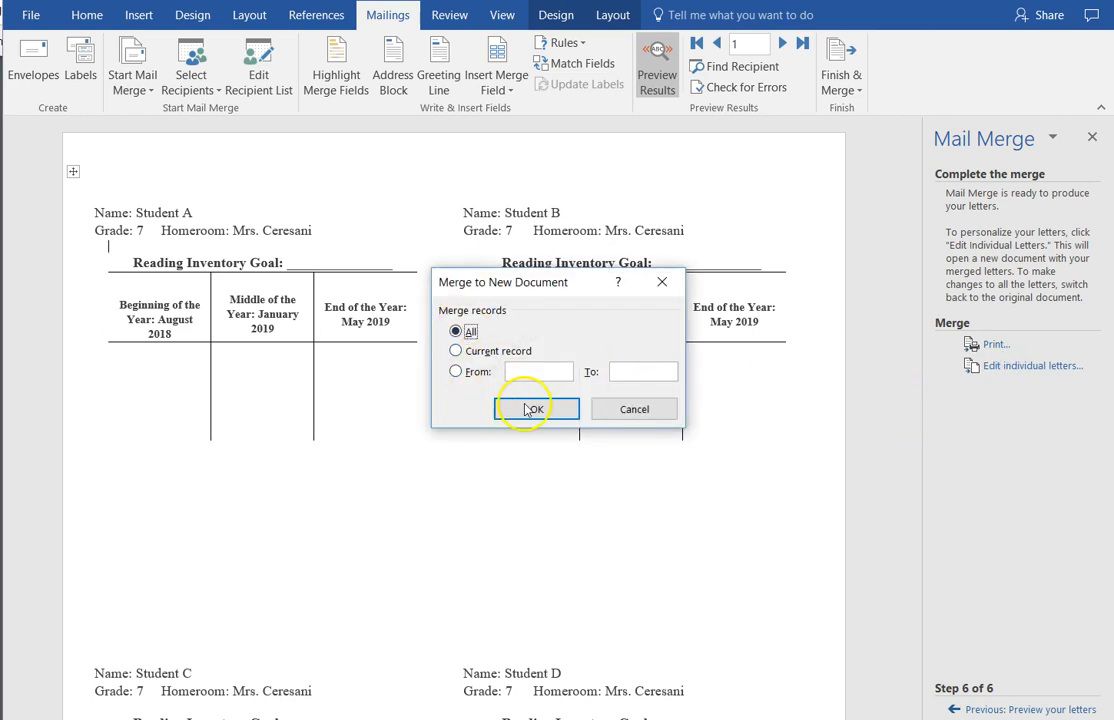
pyautogui.click(521, 408)
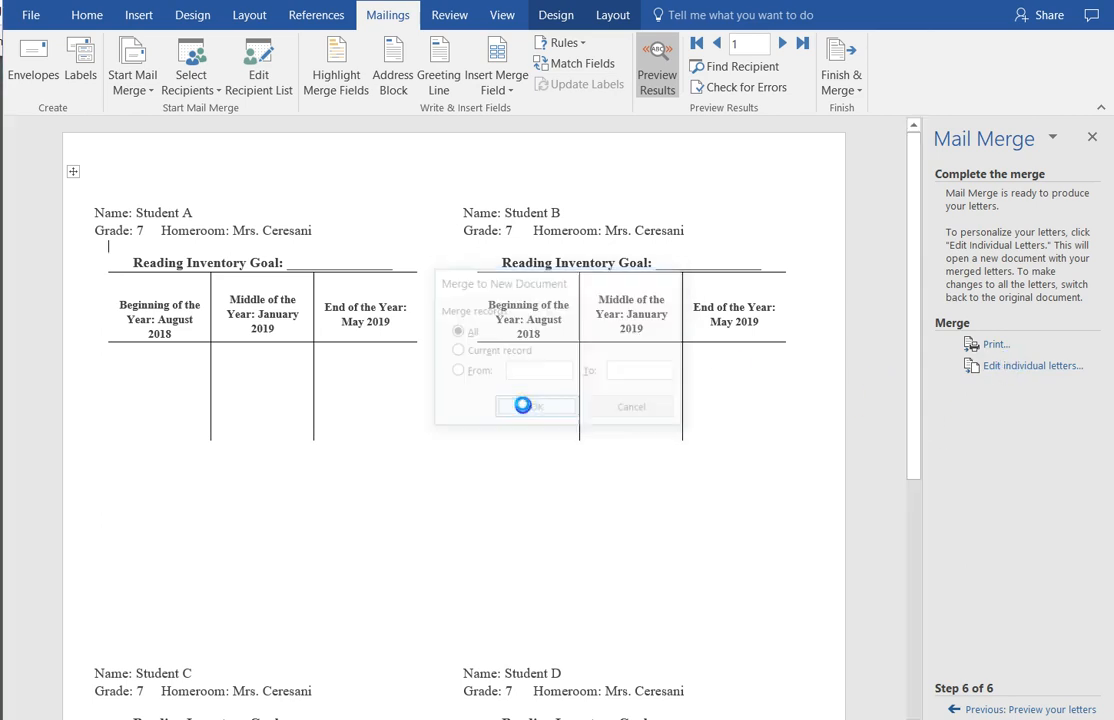
pyautogui.scroll(-15, 566, 368)
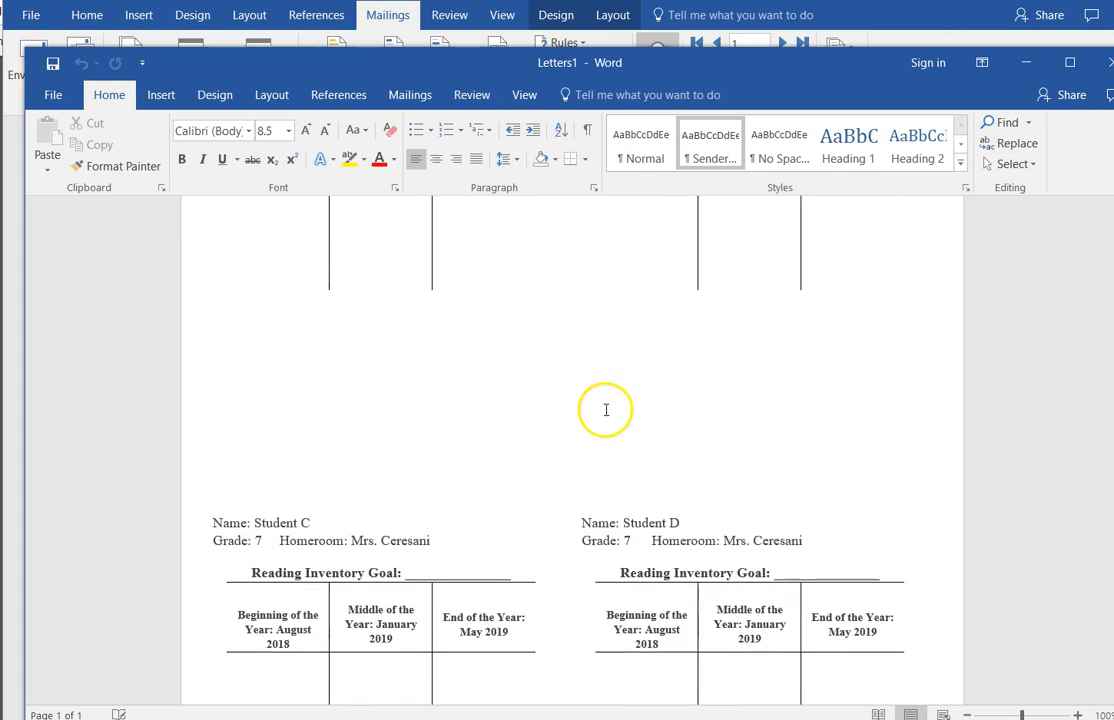
pyautogui.scroll(-15, 656, 428)
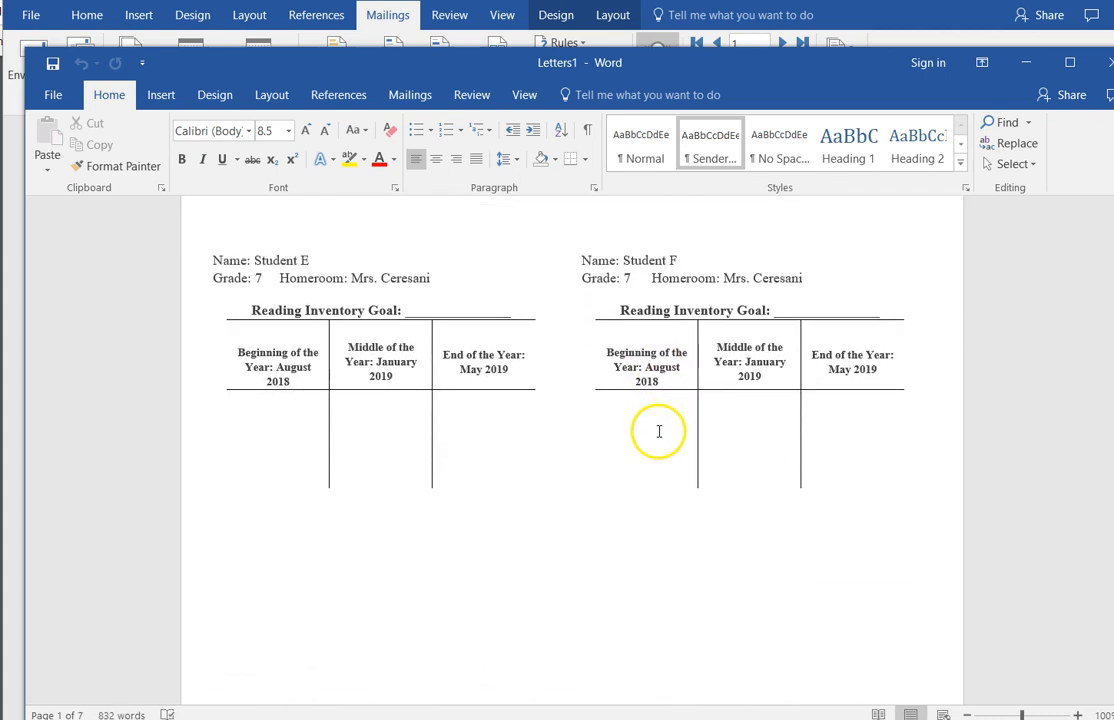
# Examine the merged labels across all pages for every student's name, grade and homeroom, and return to the first page
pyautogui.scroll(-15, 656, 451)
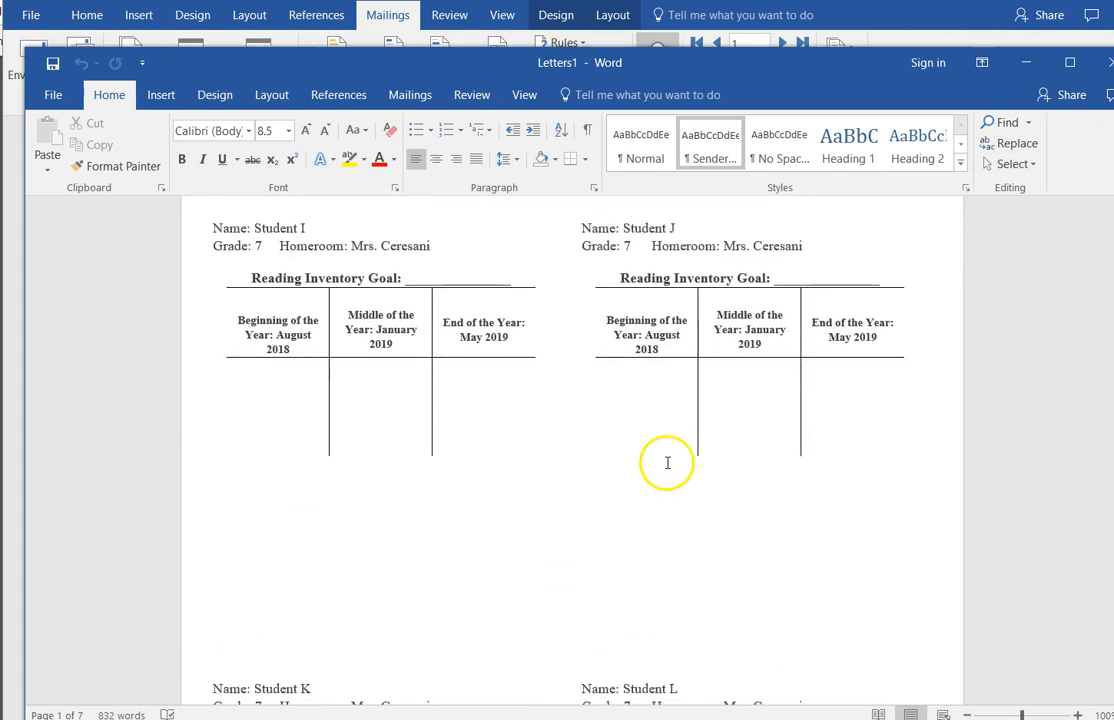
pyautogui.scroll(-15, 683, 482)
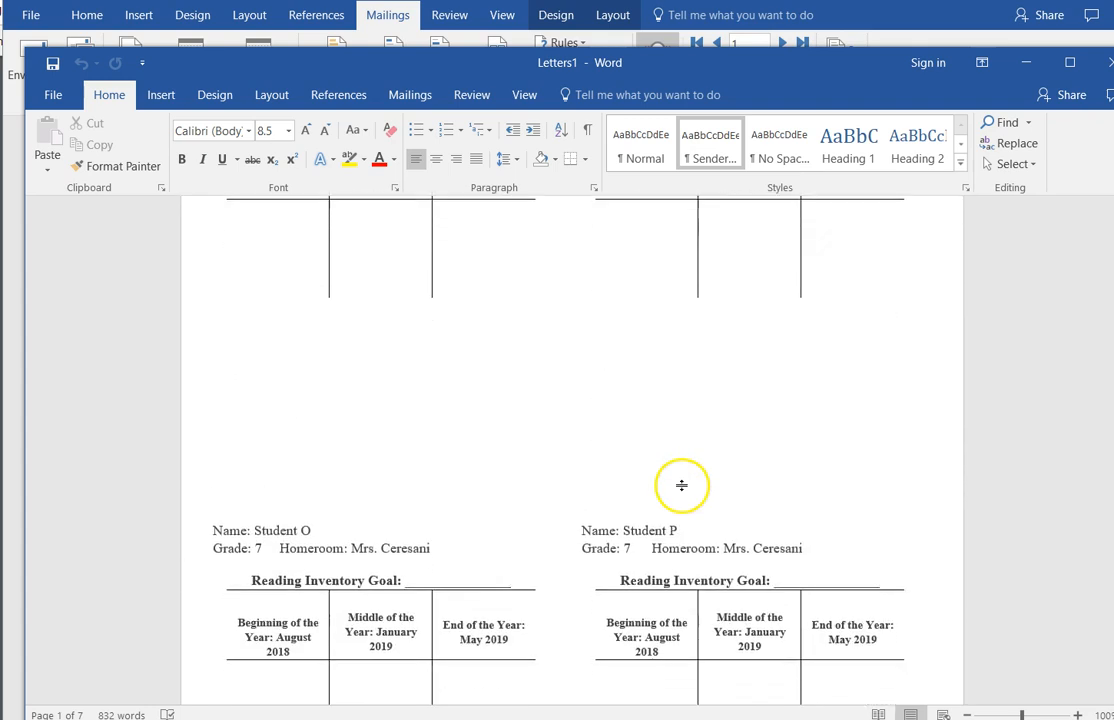
pyautogui.scroll(-10, 683, 486)
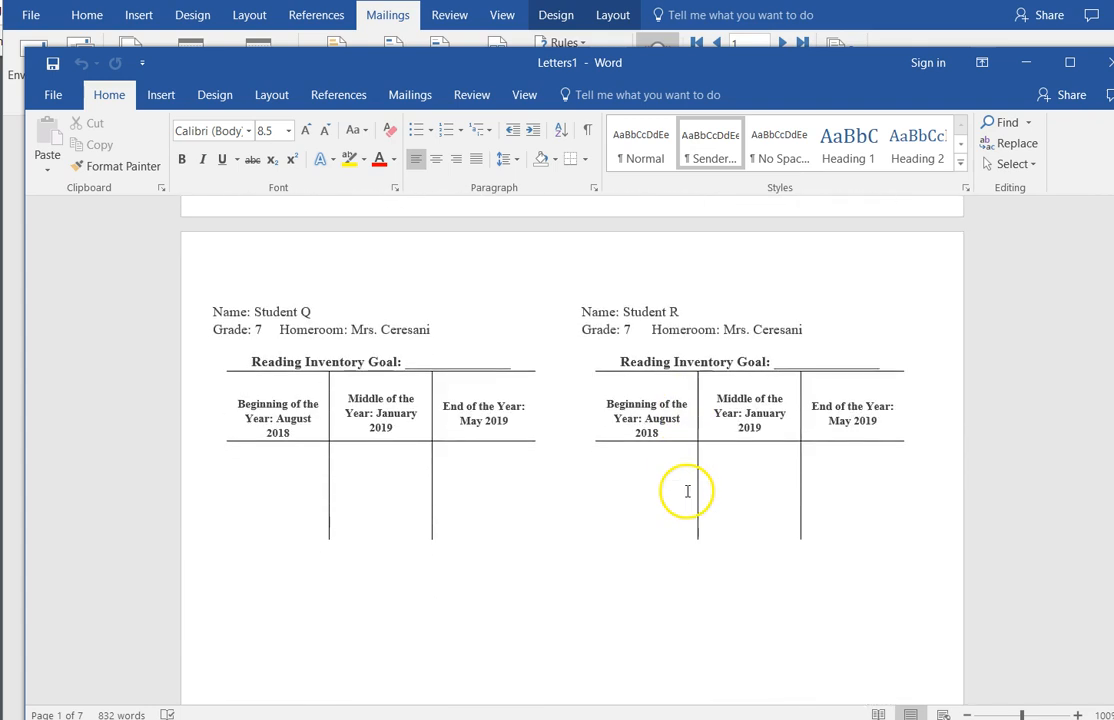
pyautogui.scroll(-15, 697, 498)
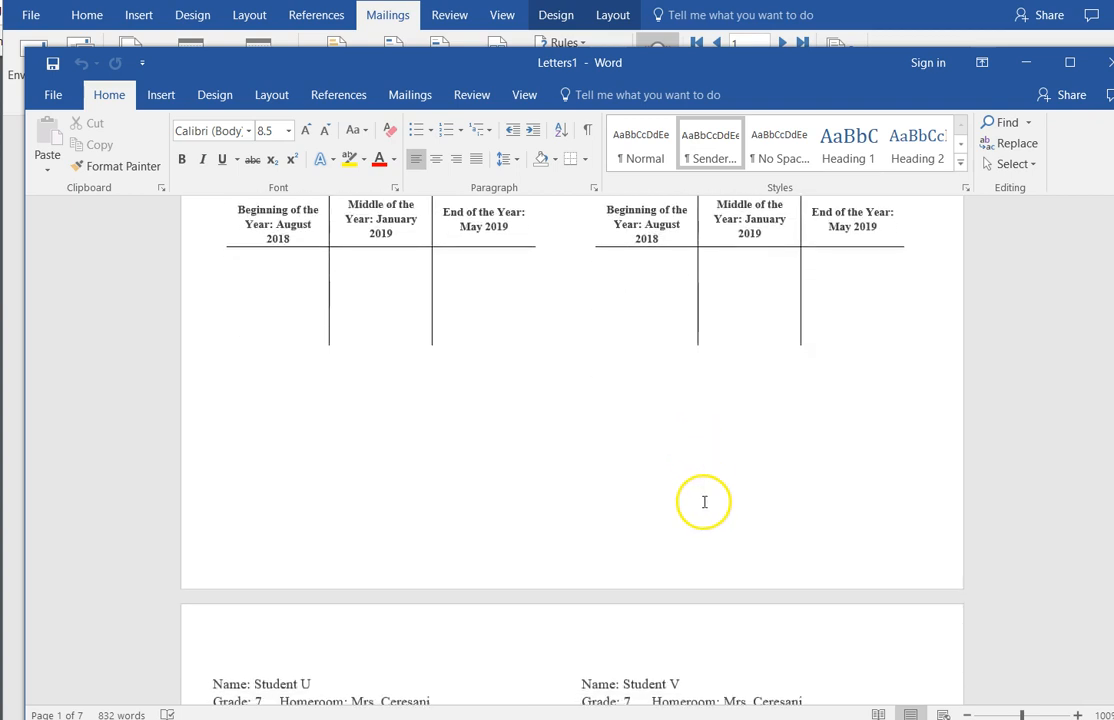
pyautogui.scroll(-12, 714, 520)
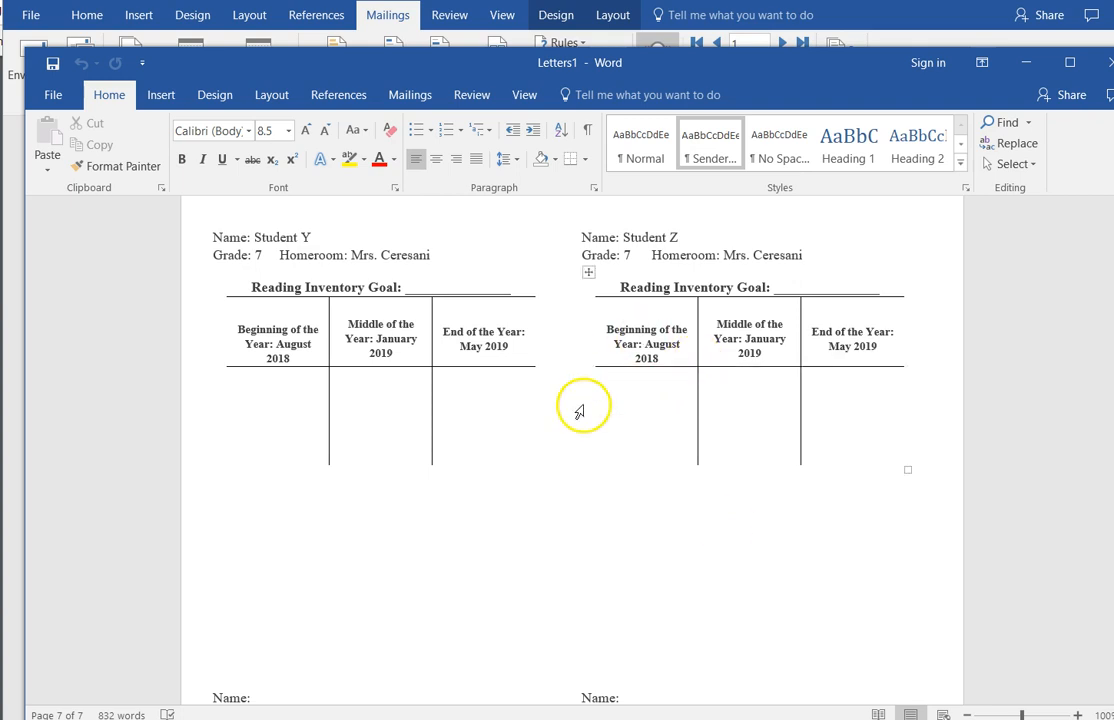
pyautogui.scroll(3, 582, 410)
pyautogui.scroll(2, 584, 405)
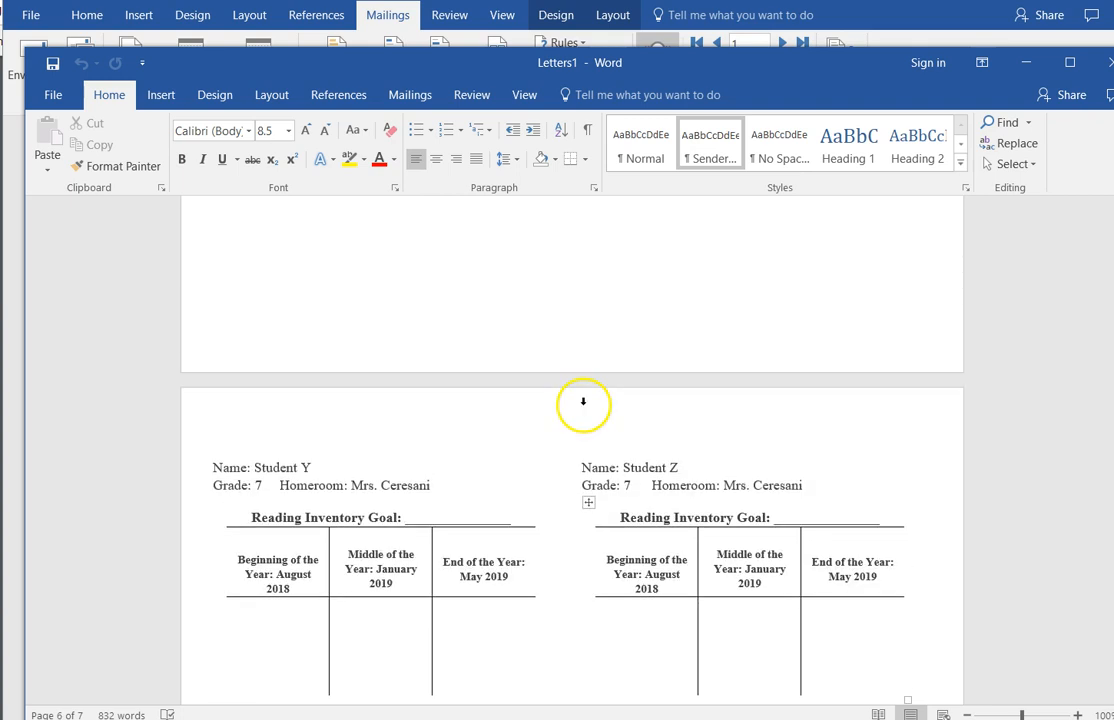
pyautogui.scroll(20, 584, 404)
pyautogui.scroll(20, 585, 405)
pyautogui.scroll(20, 589, 405)
pyautogui.scroll(20, 590, 405)
pyautogui.scroll(20, 593, 403)
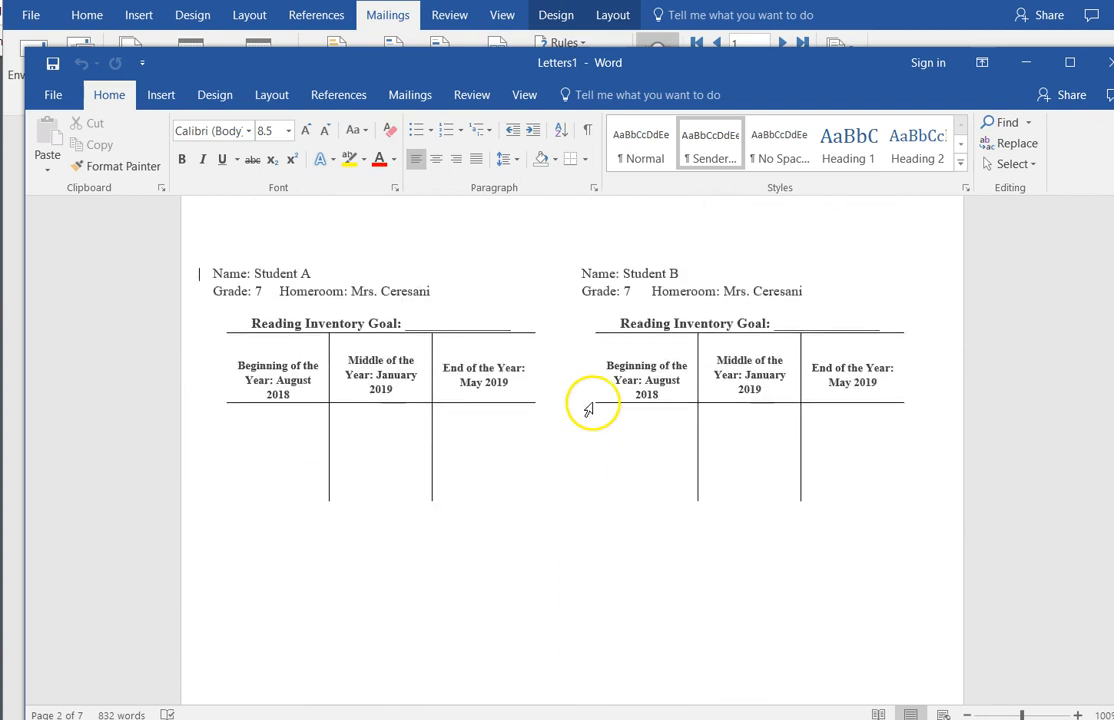
pyautogui.scroll(1, 589, 409)
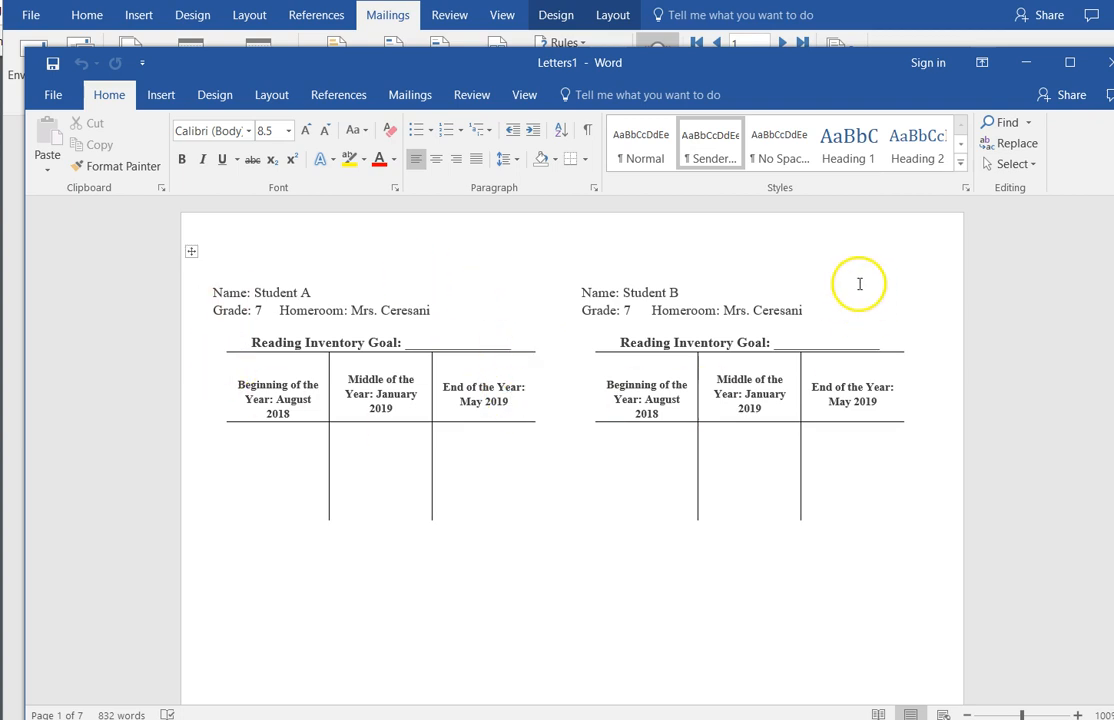
pyautogui.click(58, 95)
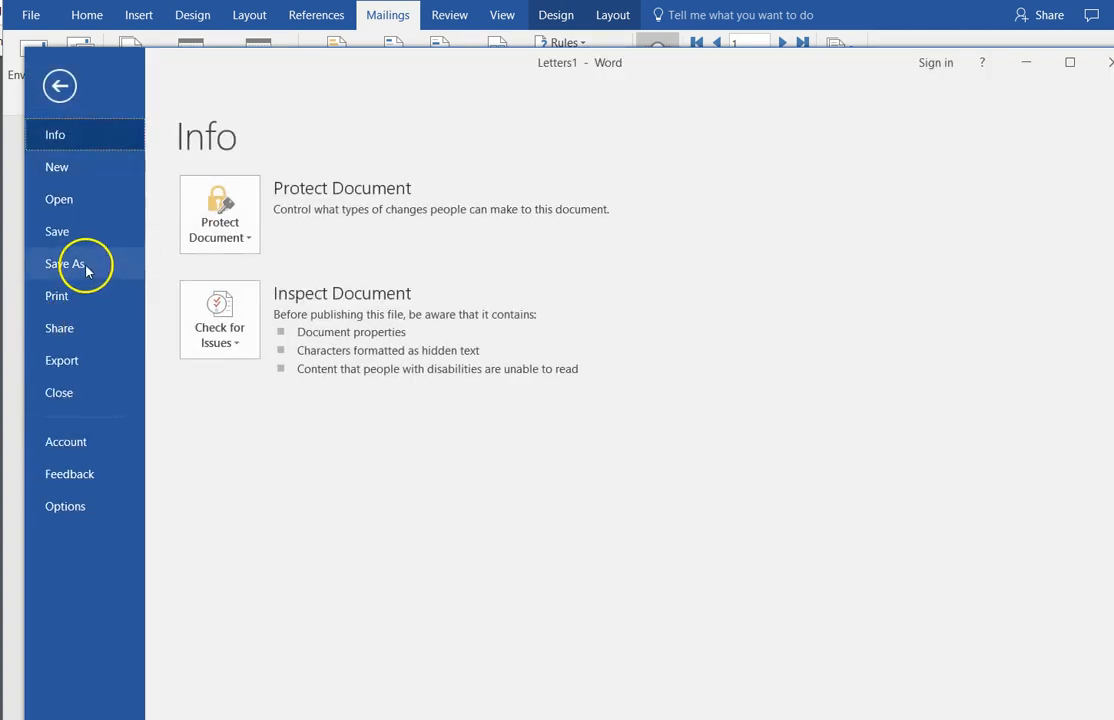
pyautogui.click(86, 270)
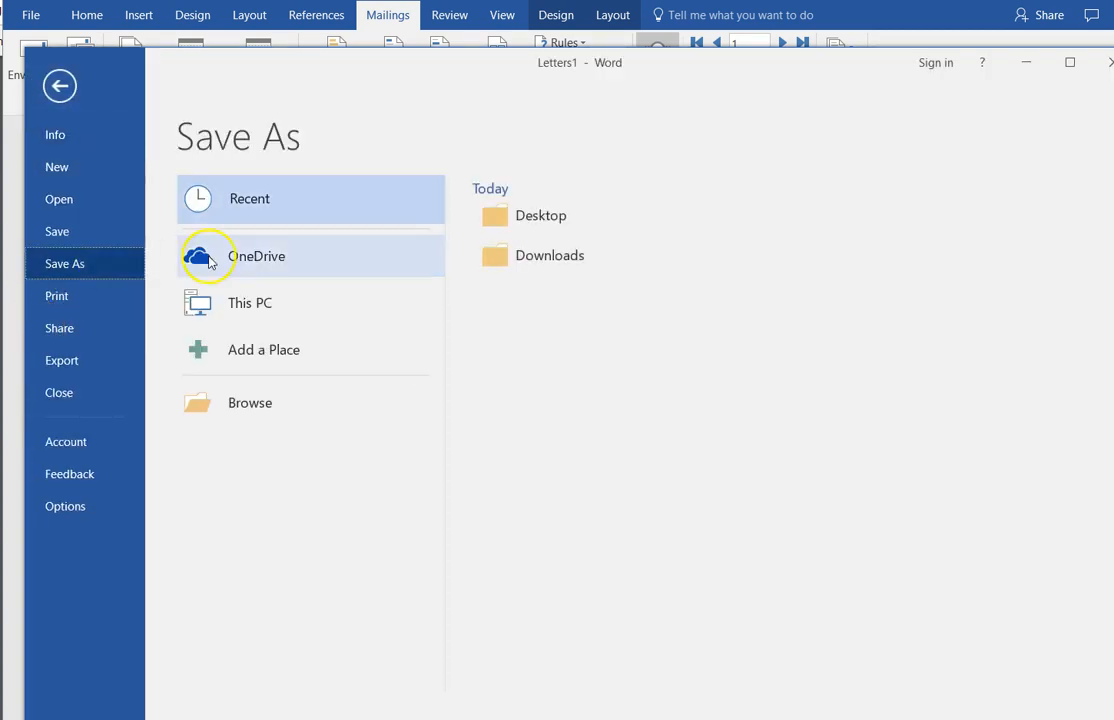
pyautogui.click(60, 93)
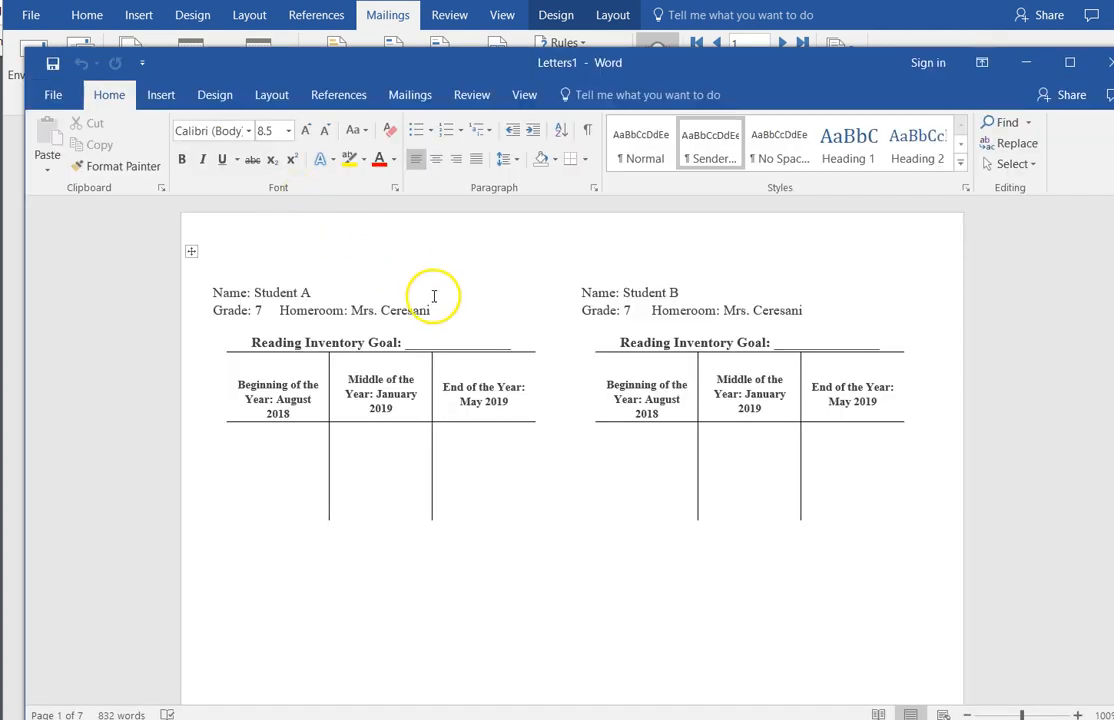
pyautogui.scroll(-6, 650, 368)
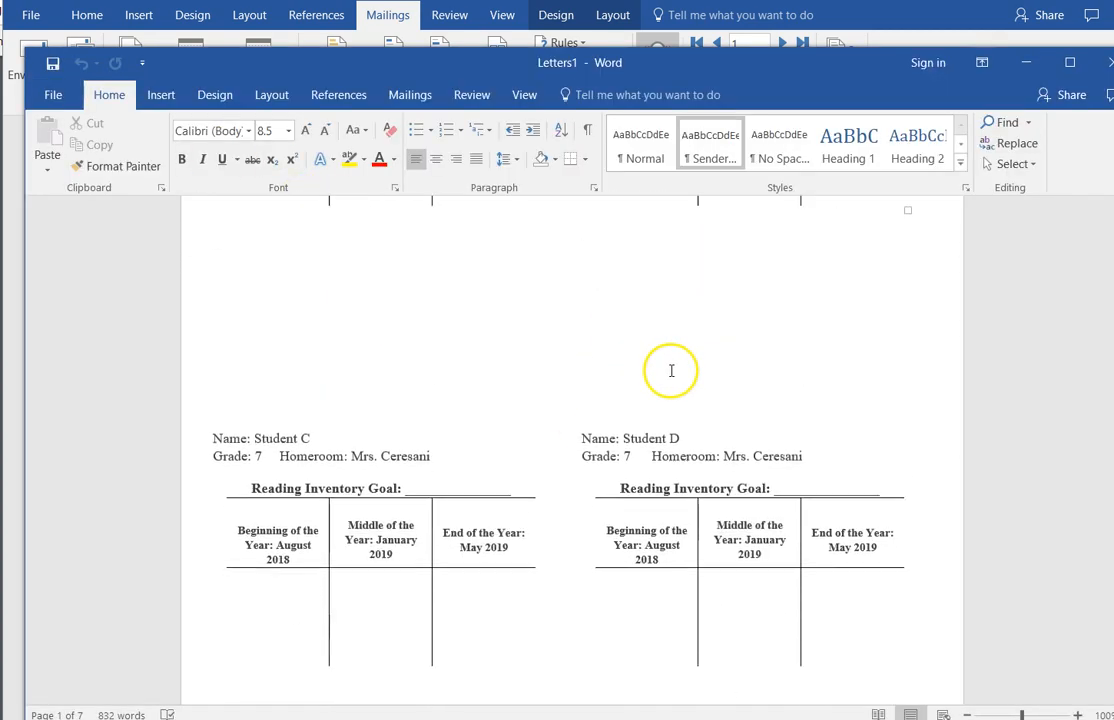
pyautogui.scroll(6, 671, 370)
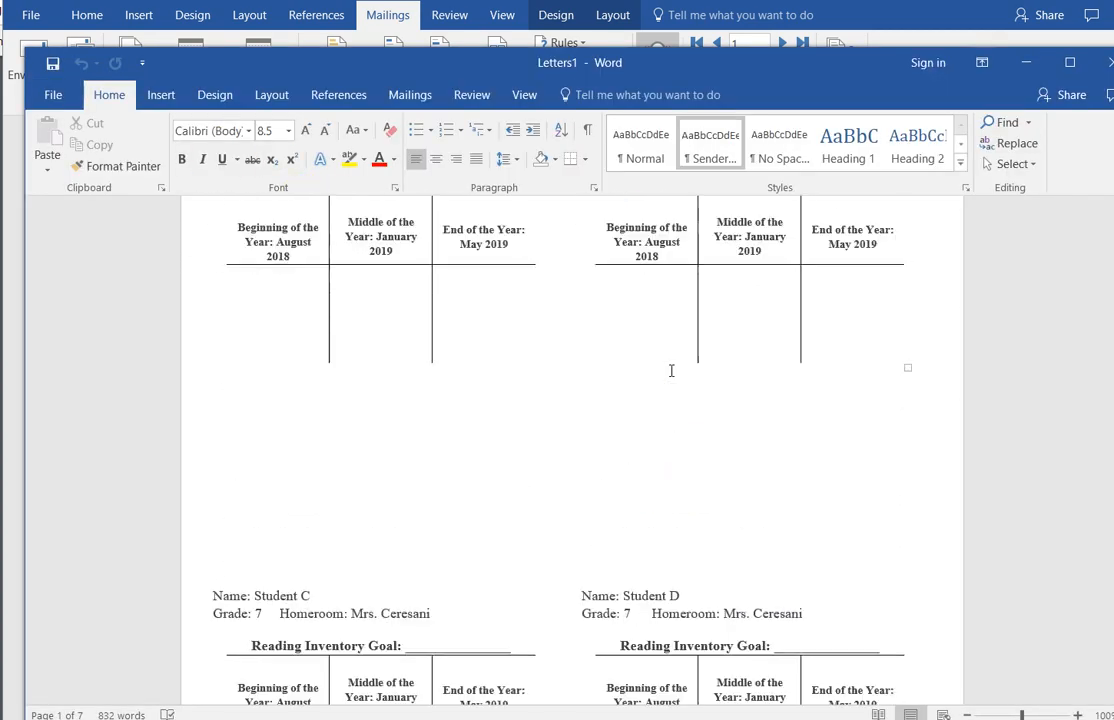